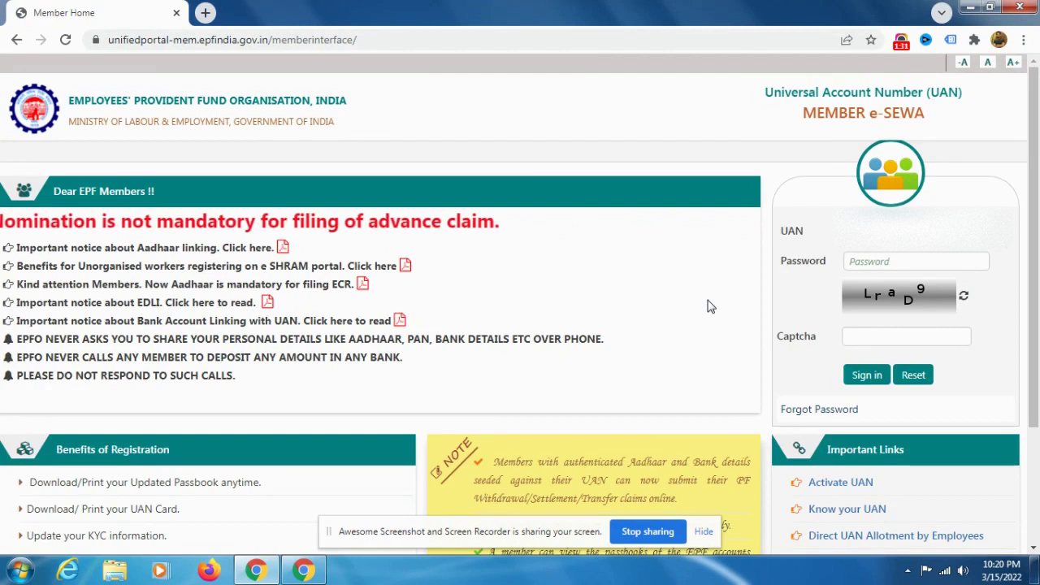
Step: Attempt sign-in with the account password and captcha 'LrdaD'
key(Tab)
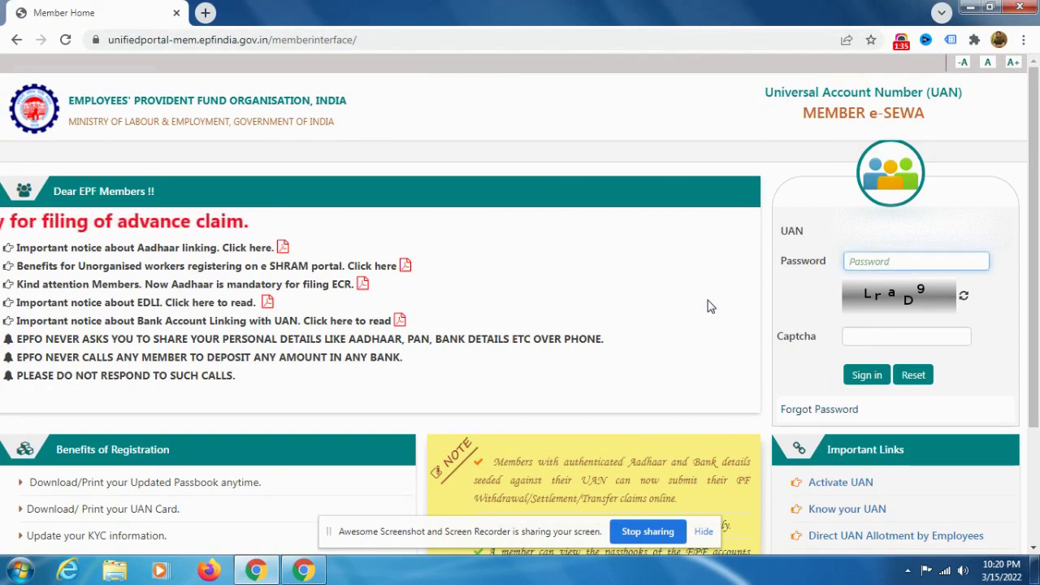
text(•••••••••••••)
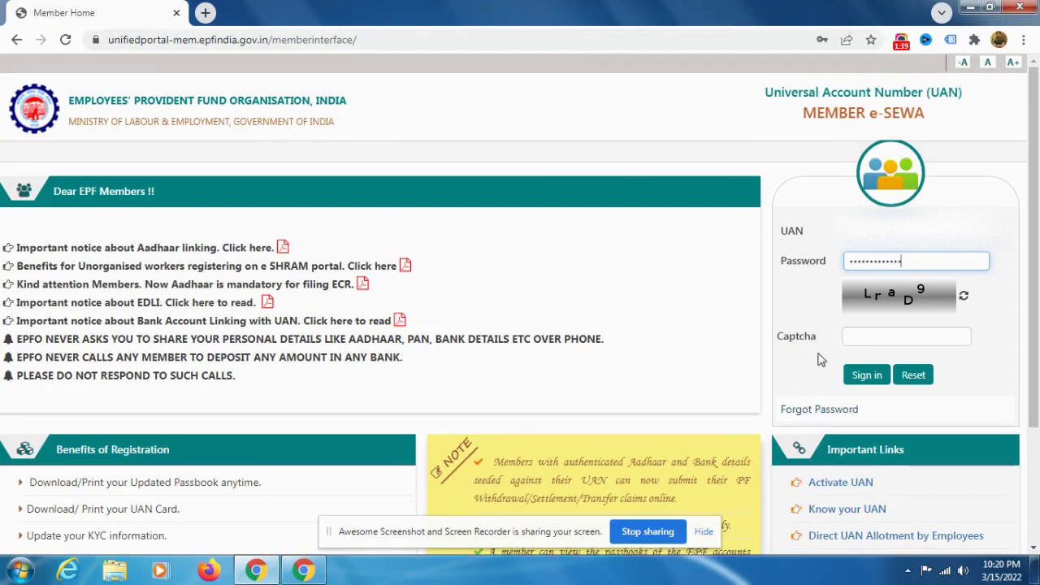
key(Tab)
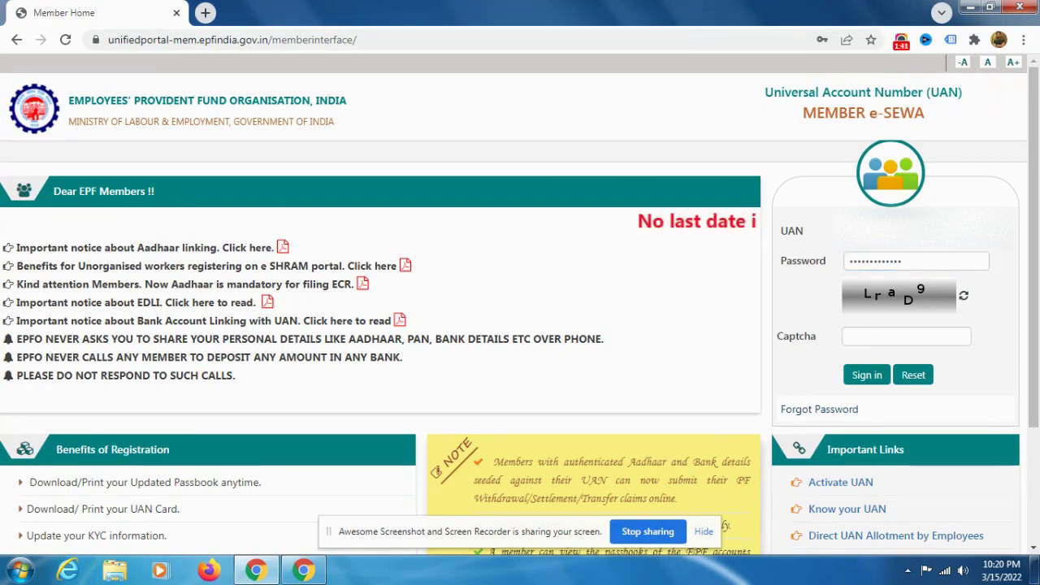
click(892, 332)
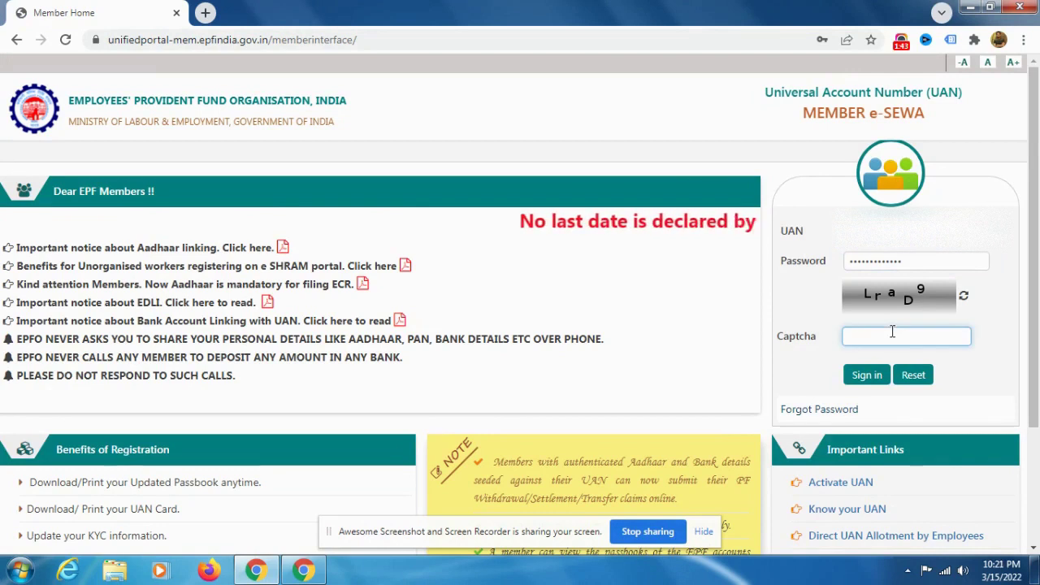
text(Lrd)
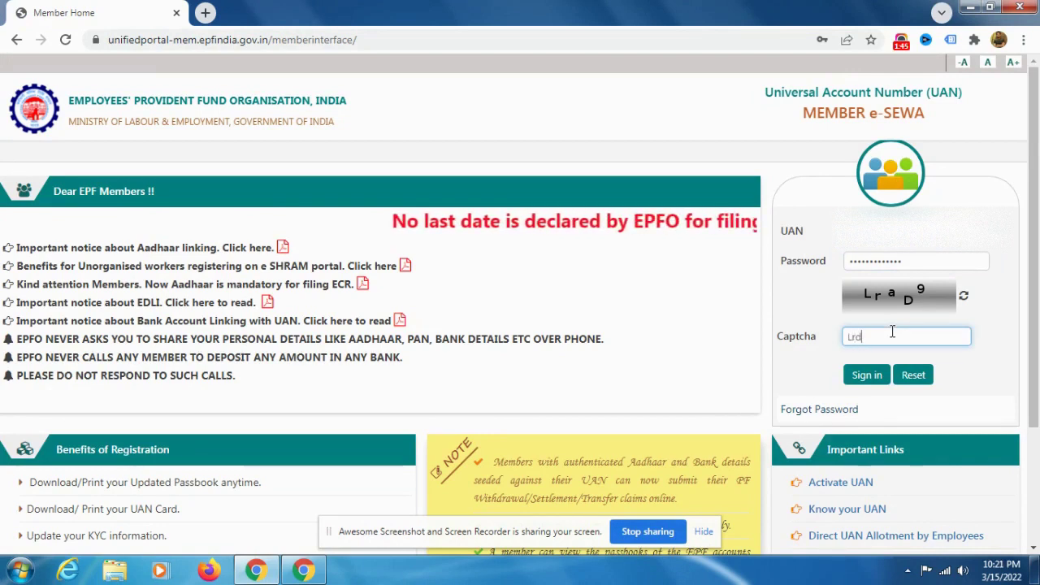
text(aD)
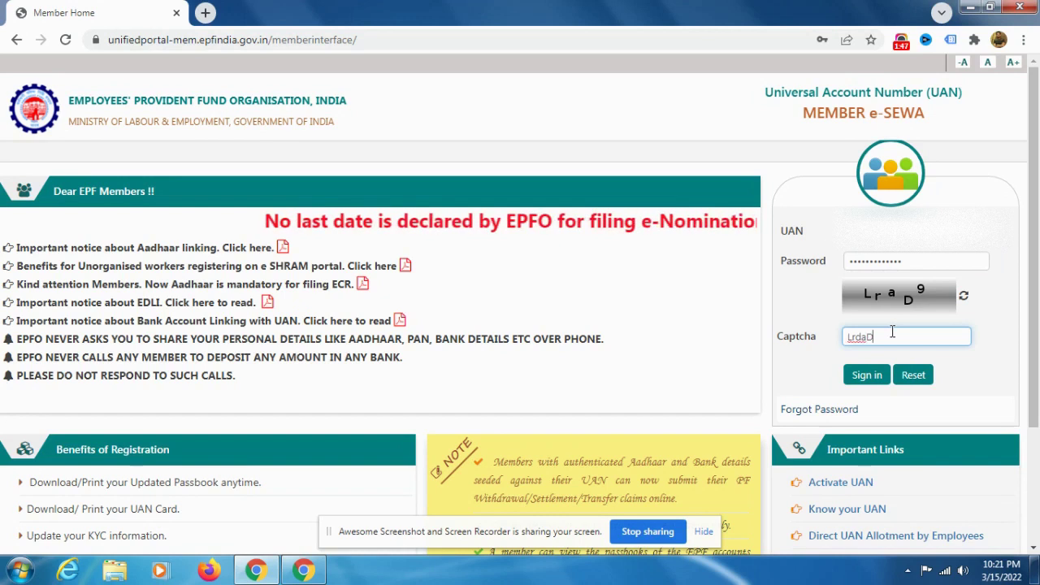
click(875, 381)
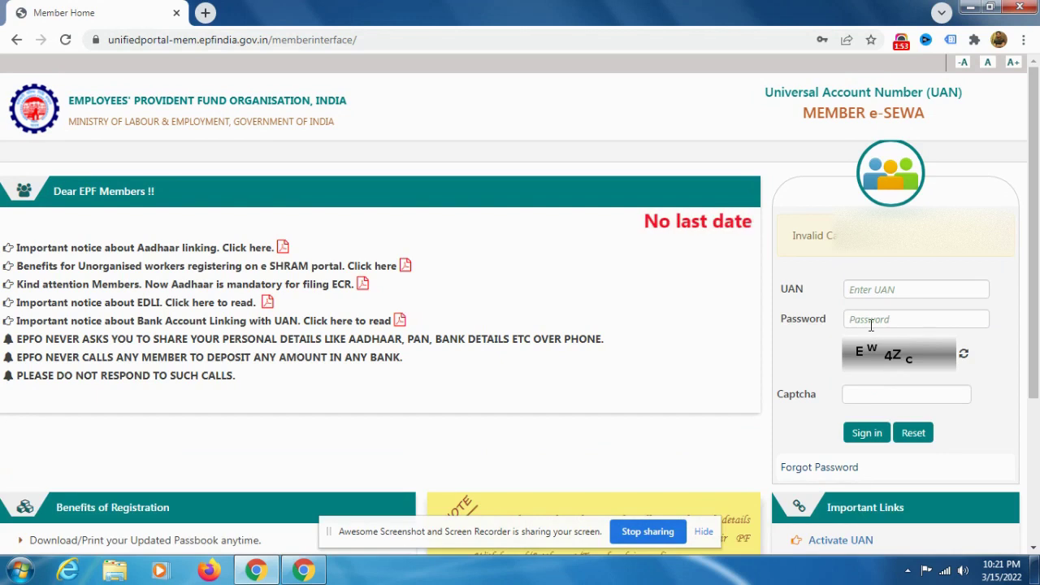
Step: Re-enter the password with new captcha 'EW4Zc' and retry sign-in
click(877, 290)
click(875, 319)
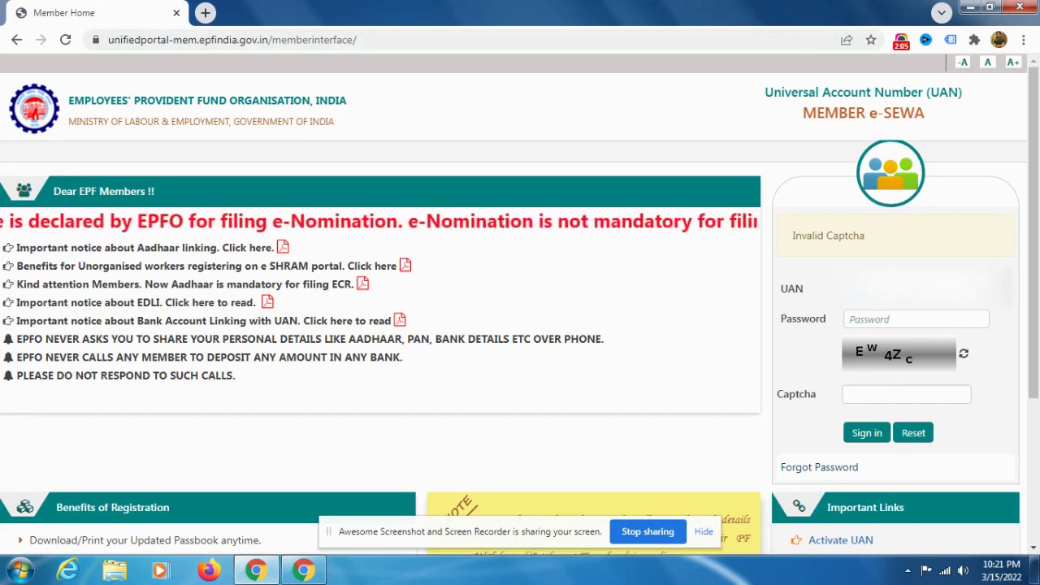
click(916, 318)
text(***)
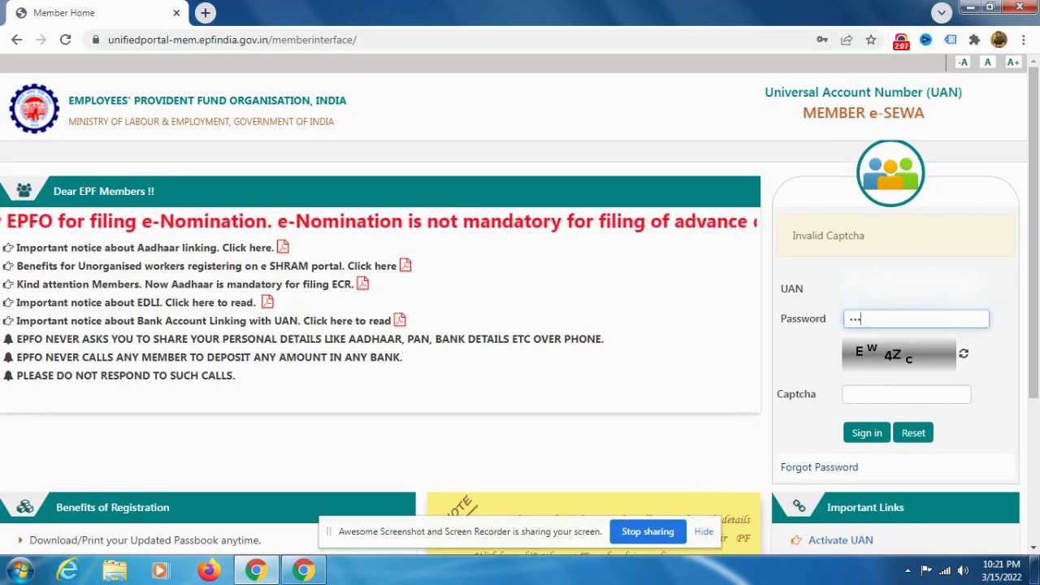
text(***)
click(873, 395)
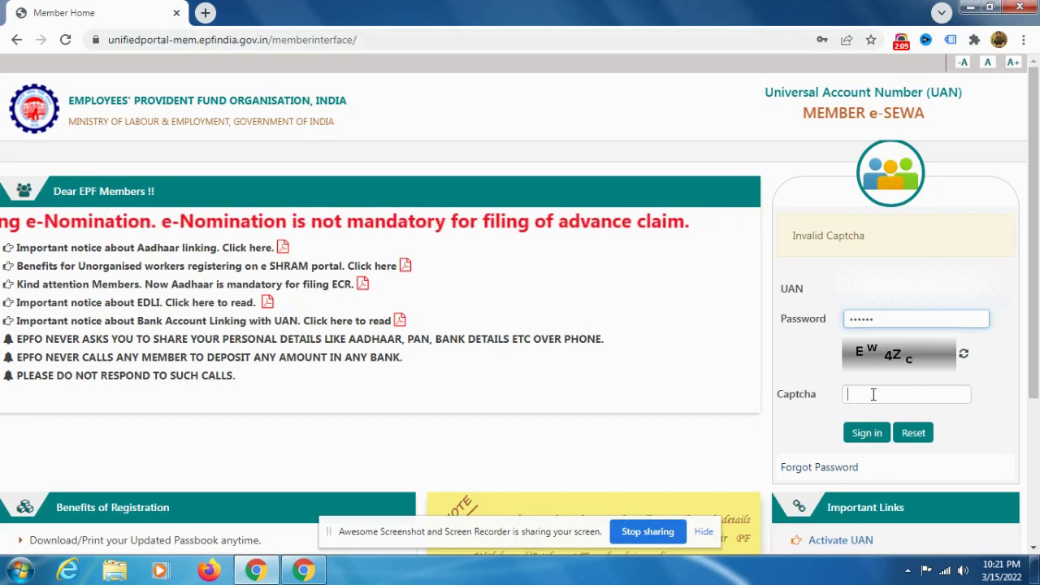
text(EW)
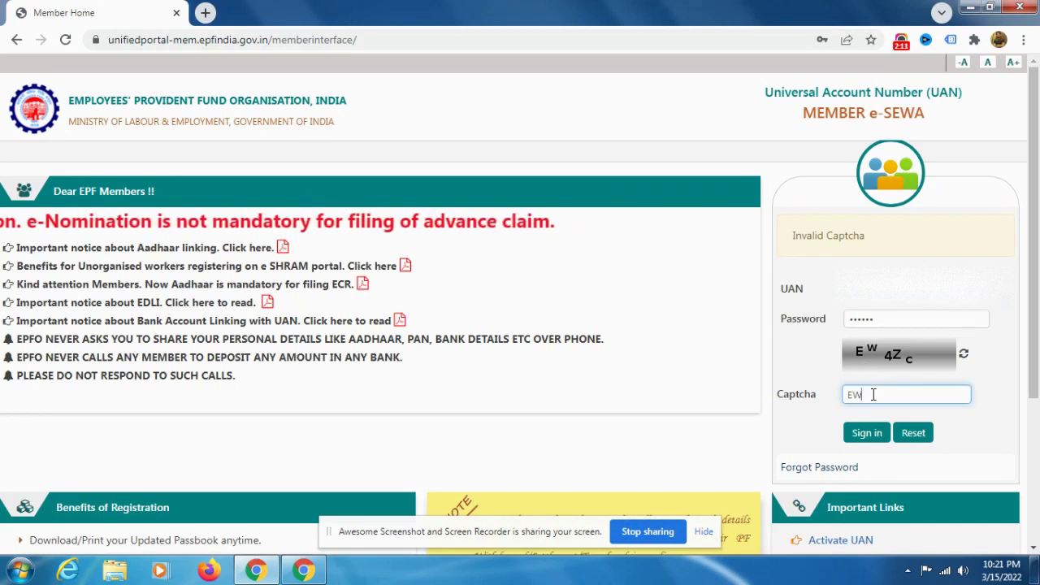
text(4)
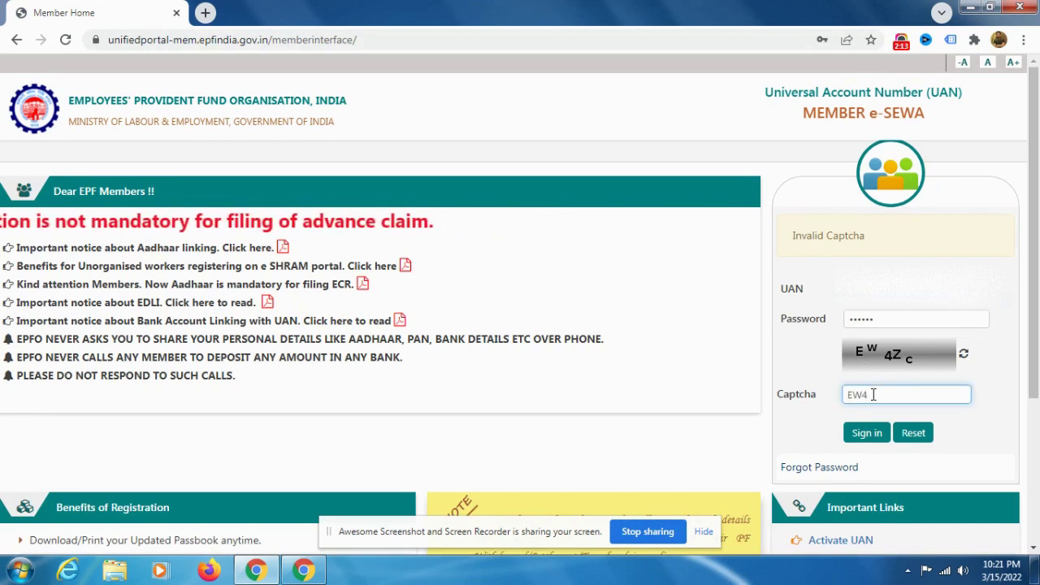
text(Zc)
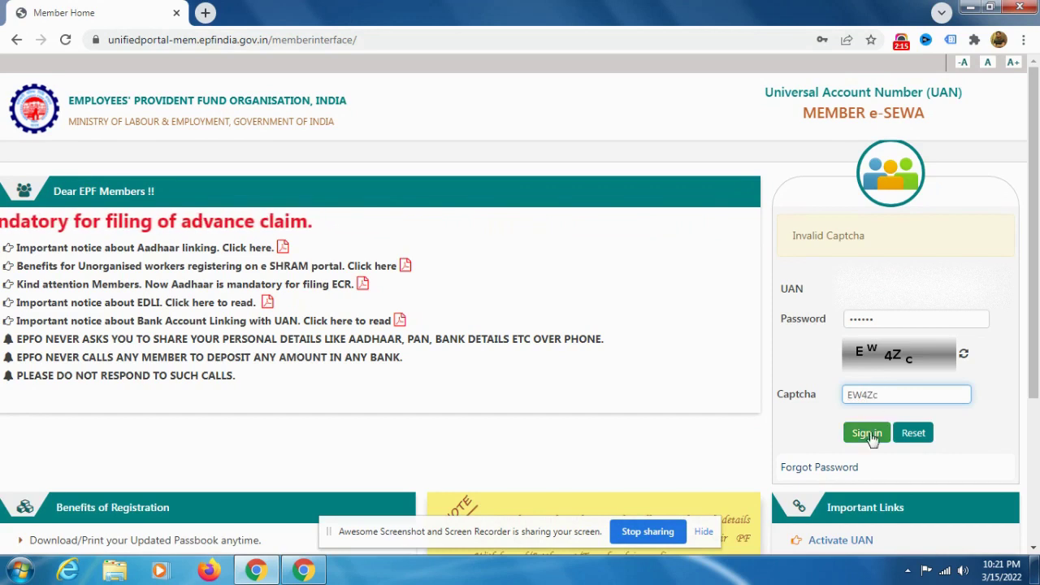
click(867, 433)
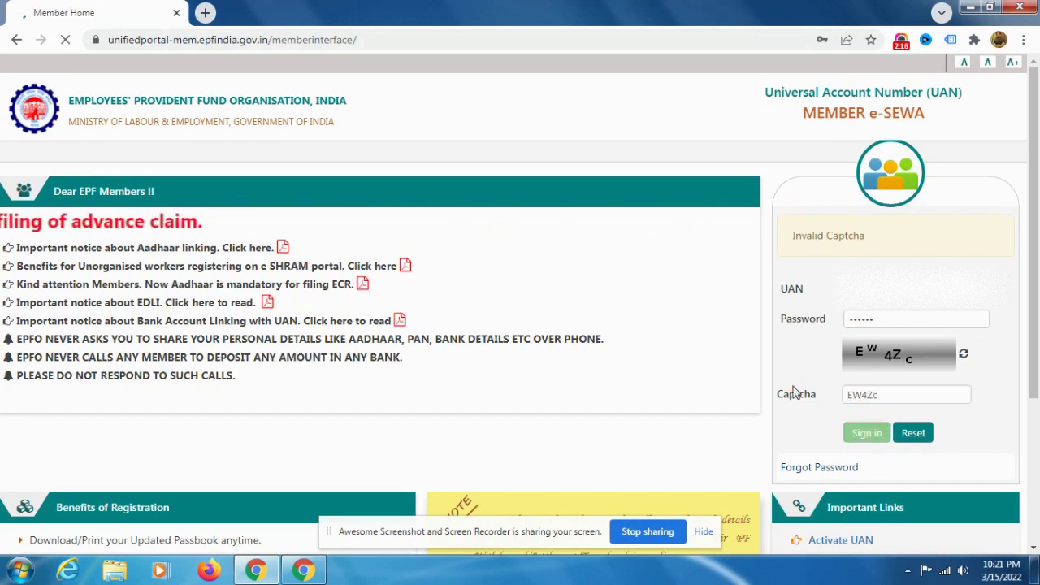
Step: Retry sign-in once more with the password and captcha '8wsUU'
scroll(803, 293, down, 2)
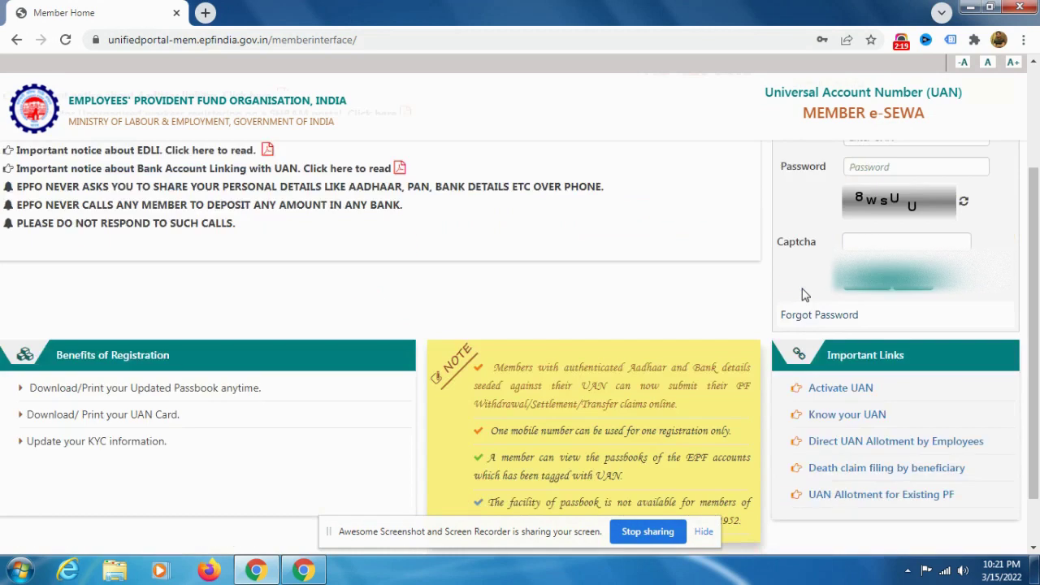
scroll(803, 293, up, 2)
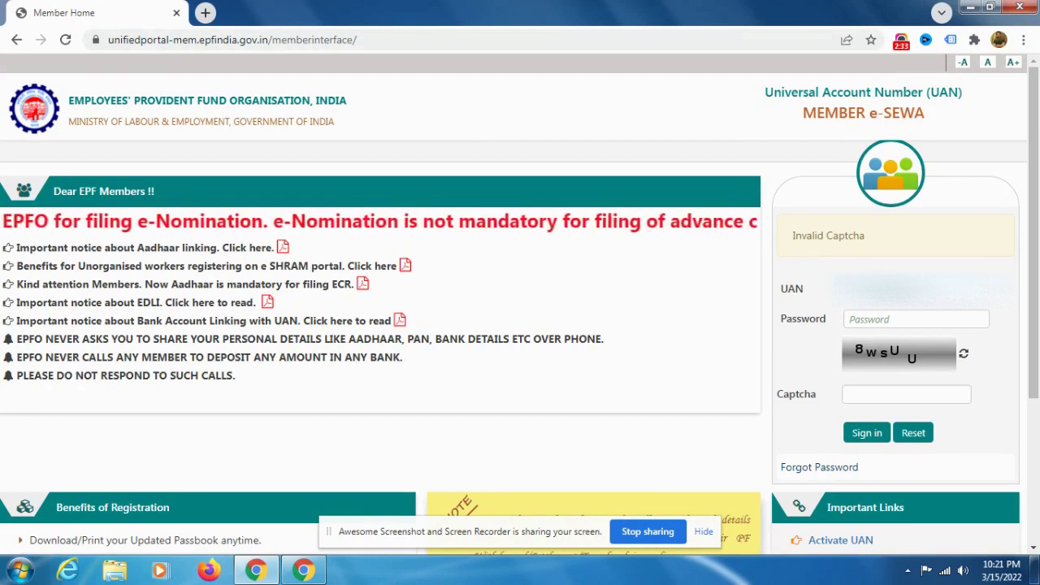
click(898, 322)
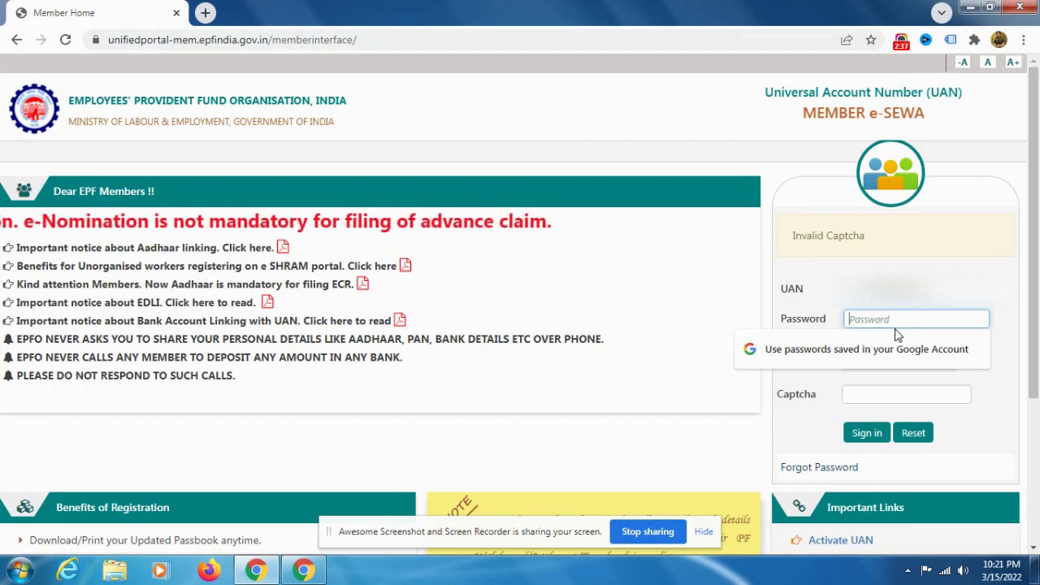
text(•)
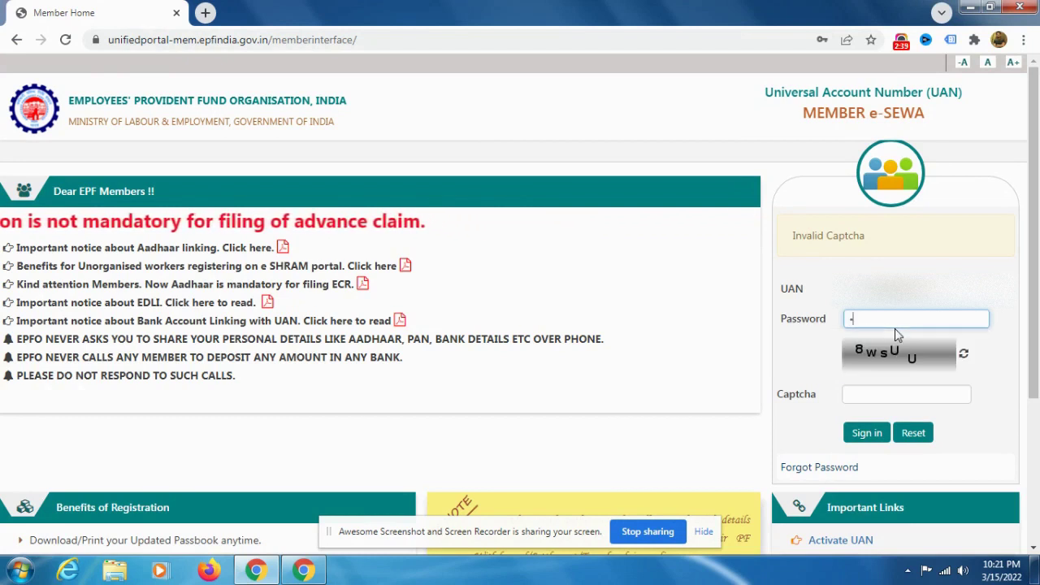
text(•••••)
key(Tab)
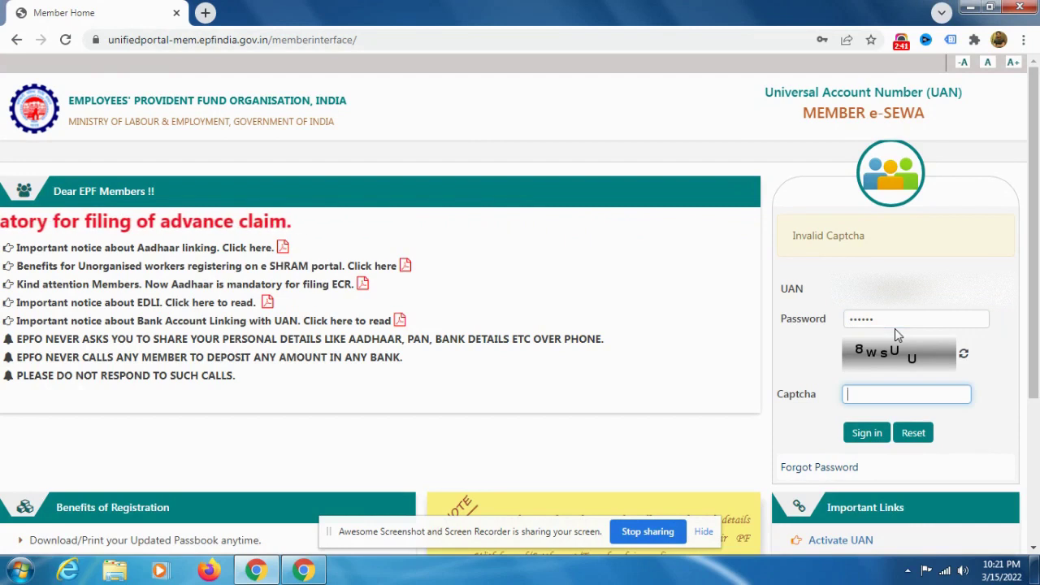
text(8)
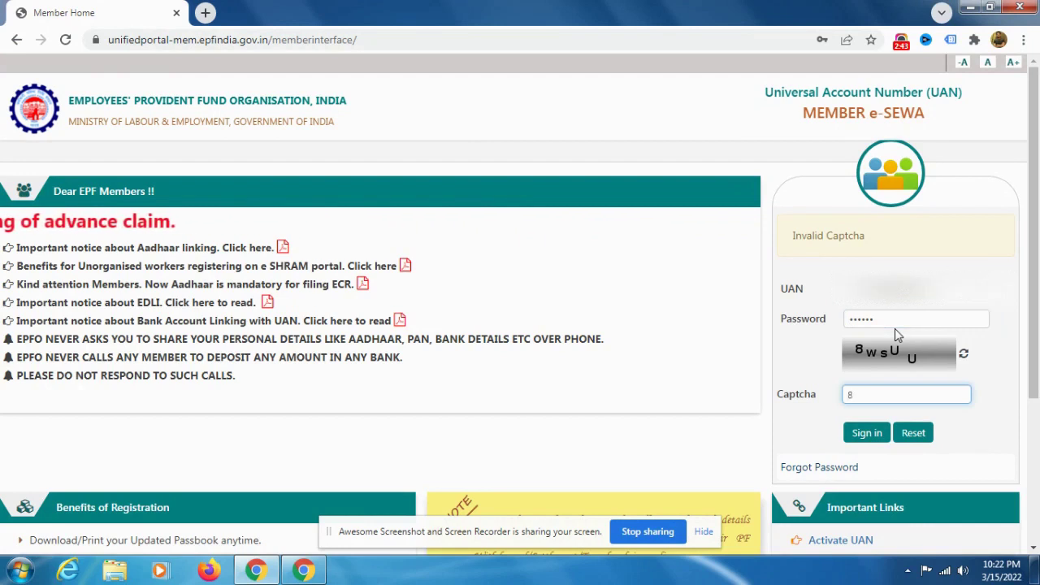
text(ws)
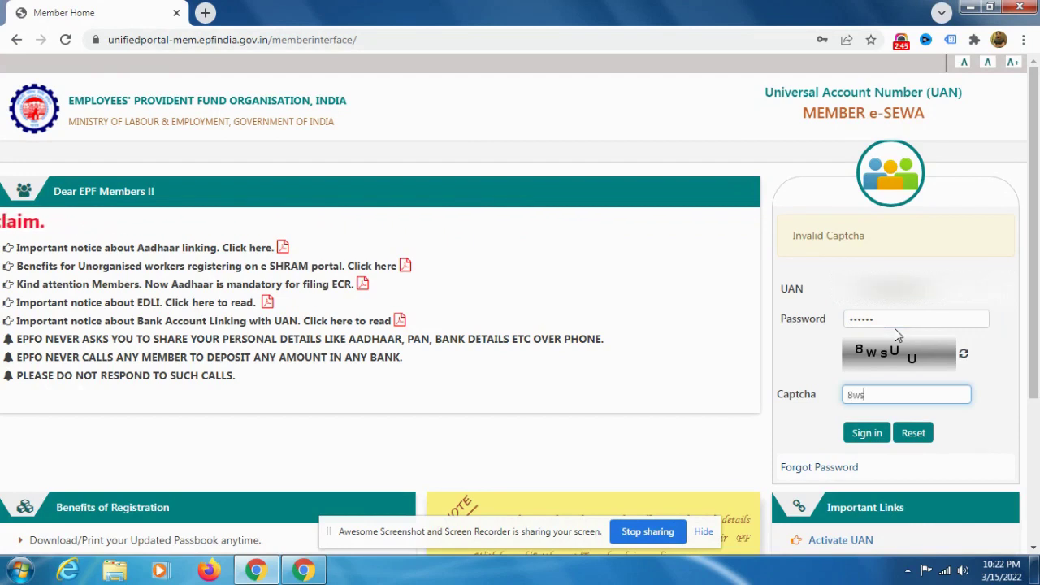
text(U)
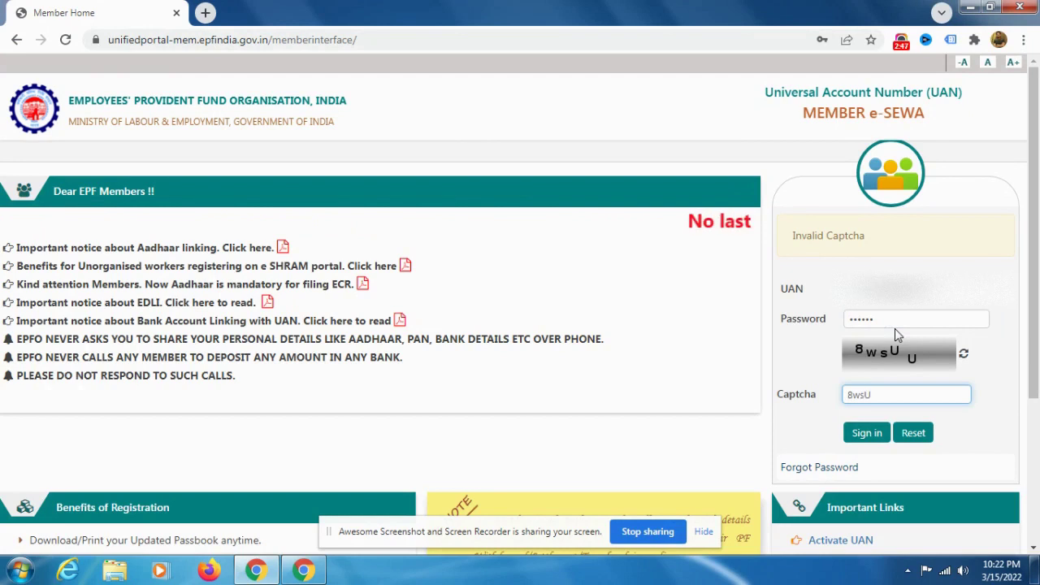
text(U)
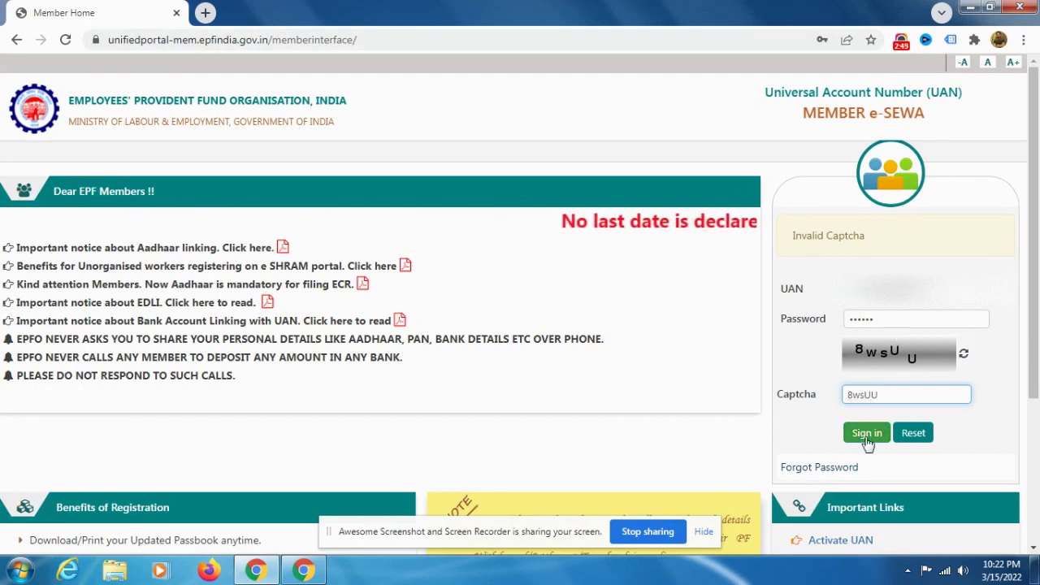
click(866, 436)
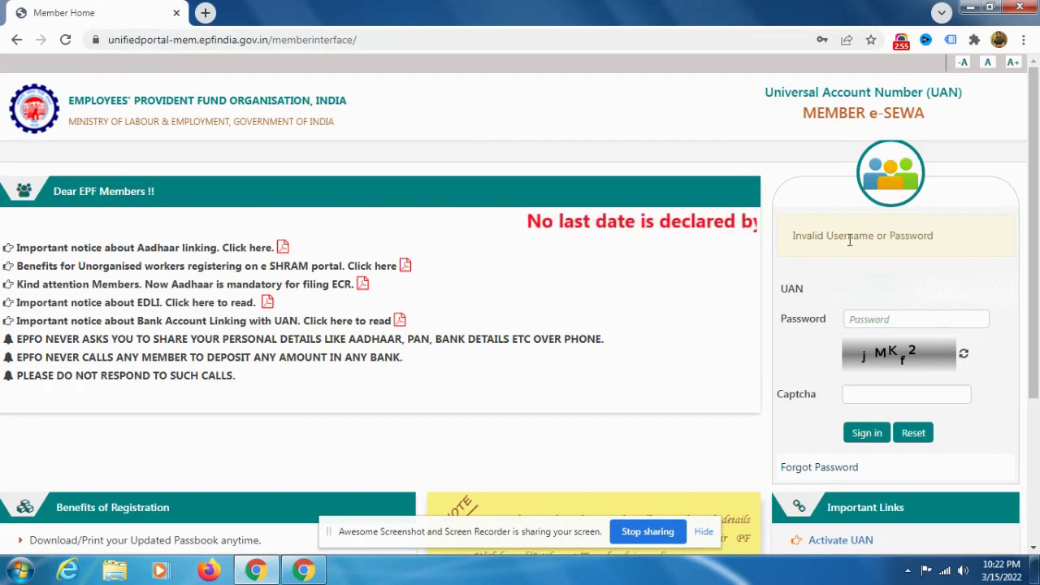
Step: Start Forgot Password and submit the prefilled UAN with captcha 'xUJf'
scroll(850, 239, down, 1)
scroll(849, 239, up, 1)
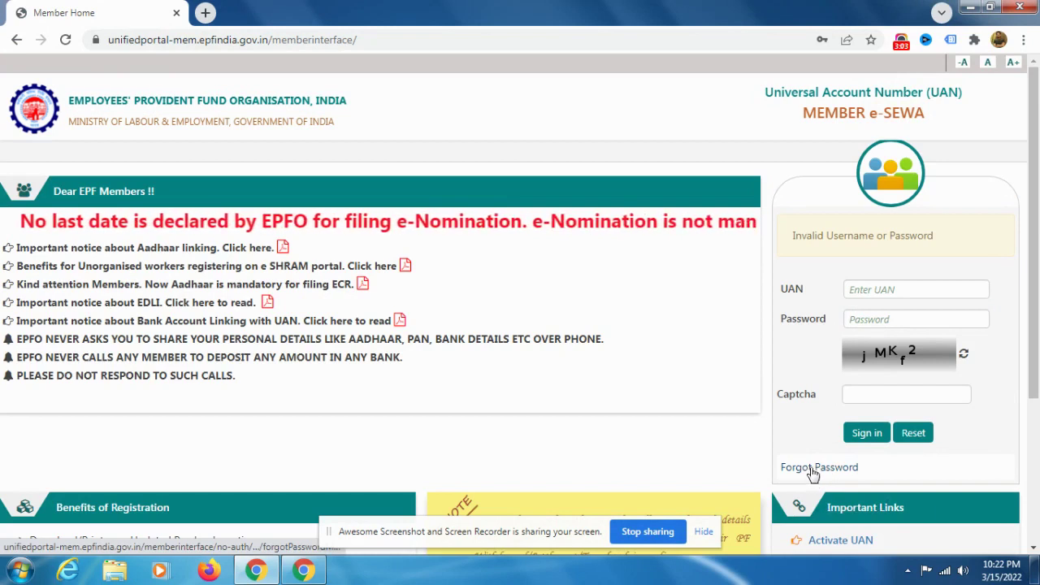
click(812, 471)
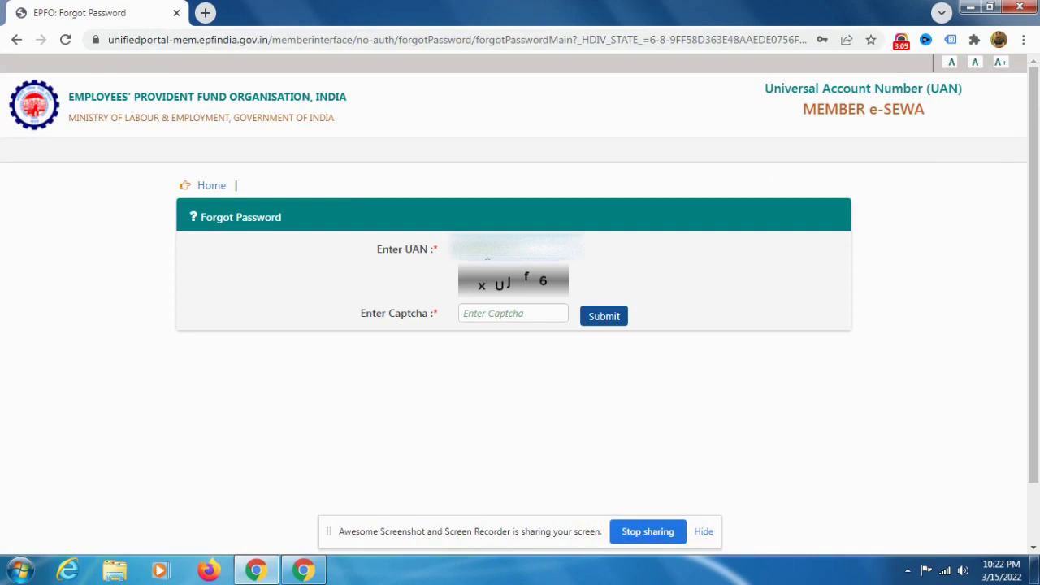
click(487, 253)
text(xU)
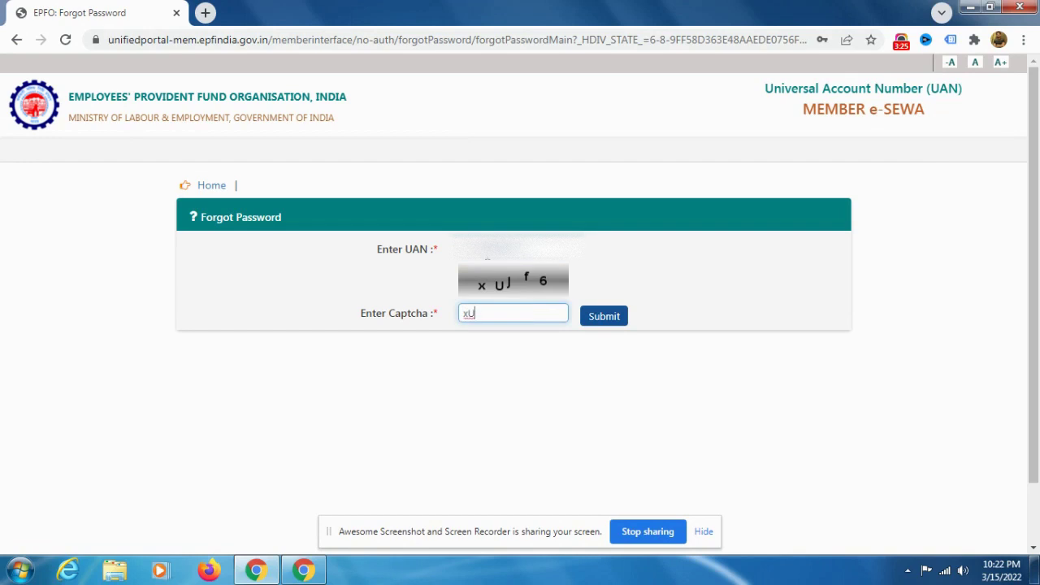
text(Jf6)
click(601, 321)
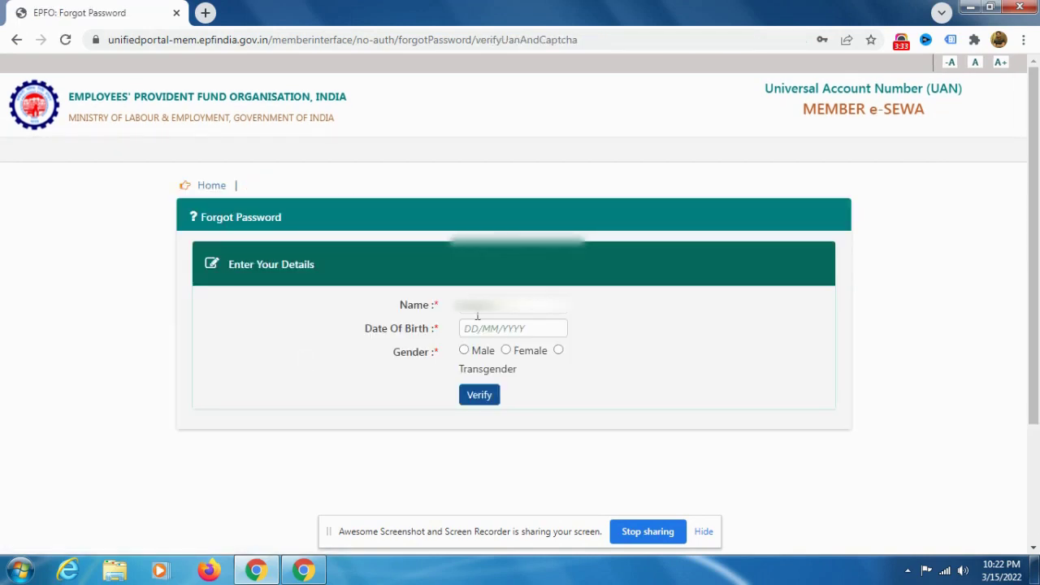
Step: Enter the member's date of birth in DD/MM/YYYY format on the verification form
click(488, 305)
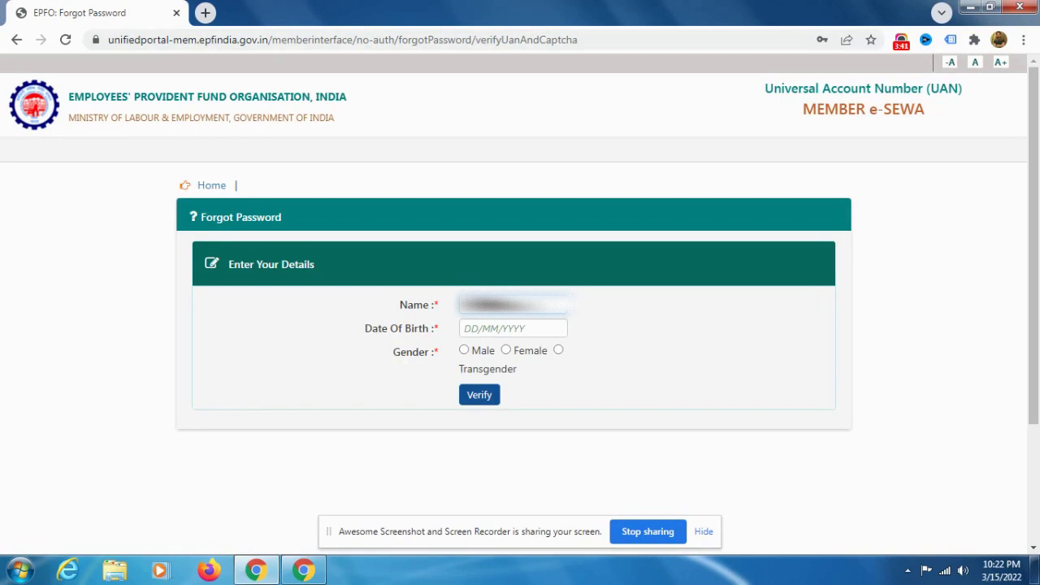
click(512, 328)
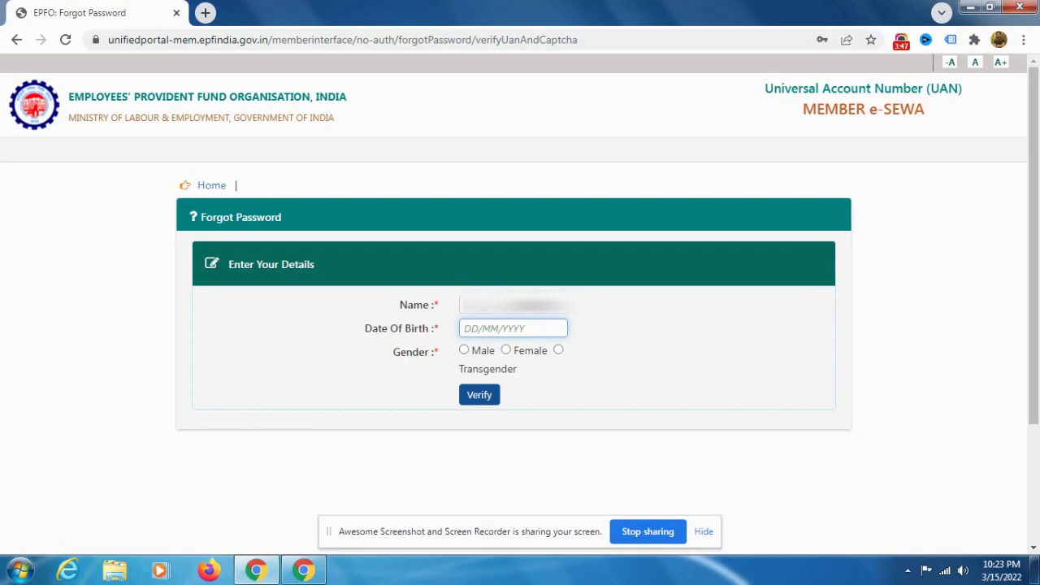
Step: Select gender Female and verify the entered personal details
click(505, 349)
click(481, 399)
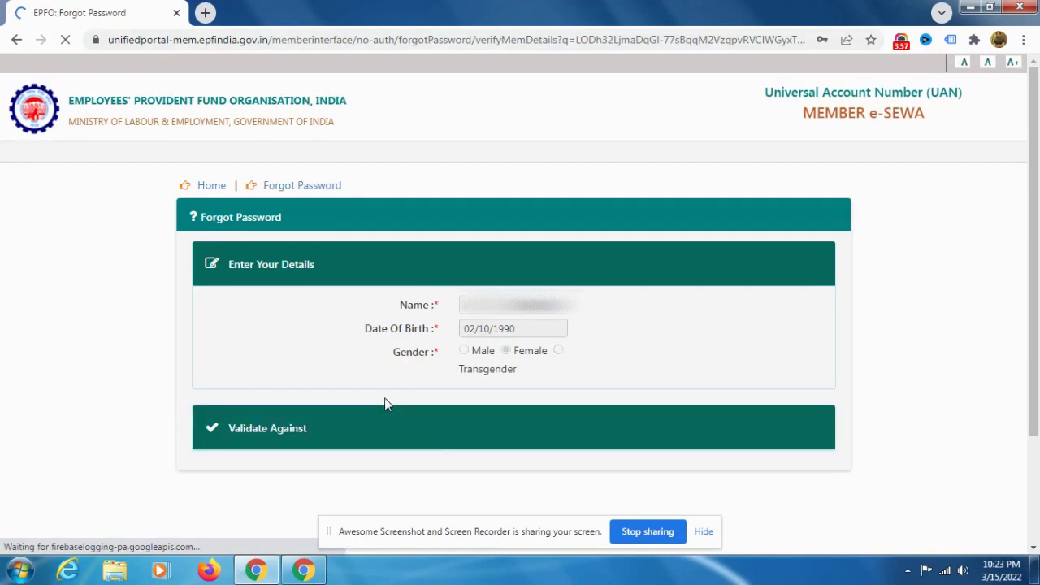
scroll(385, 402, down, 2)
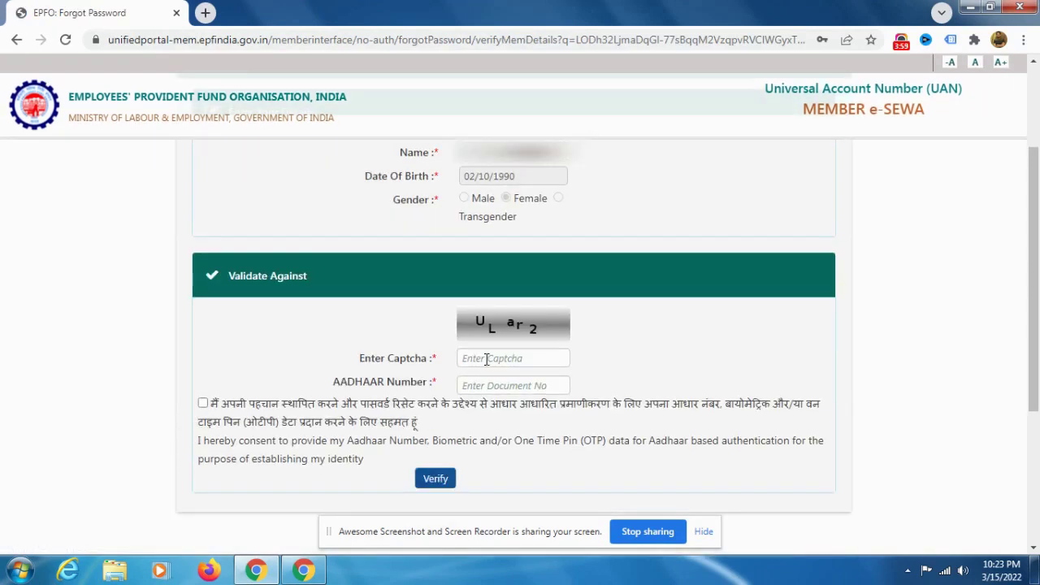
Step: Enter captcha 'ULar' and the Aadhaar number, give consent, and submit for validation
click(488, 358)
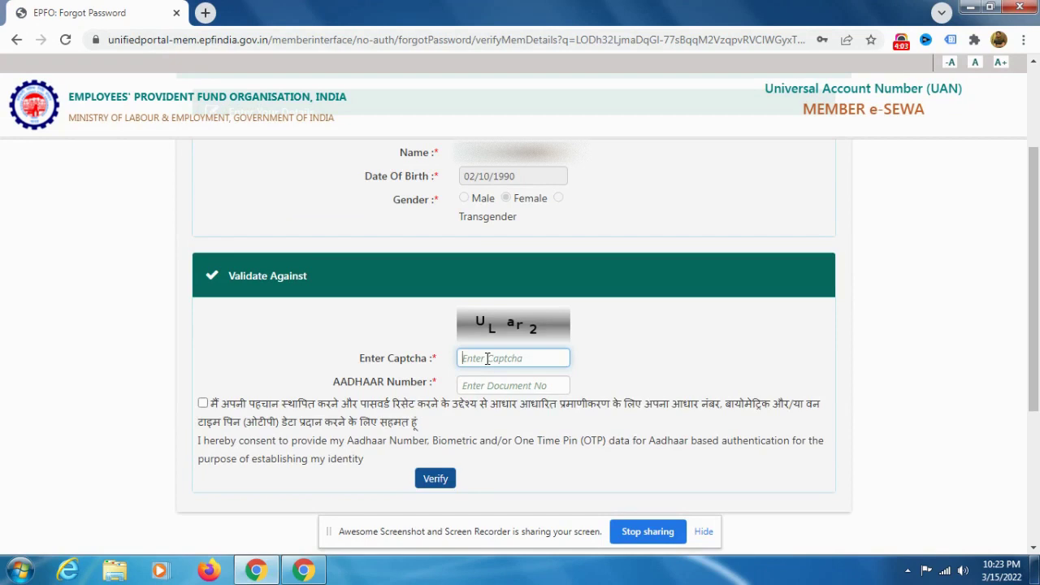
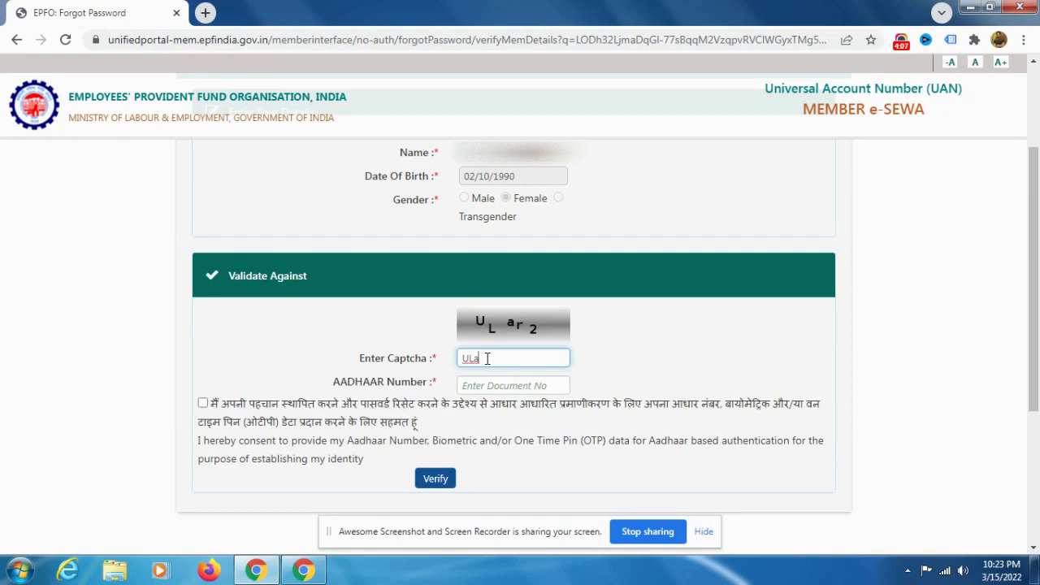
key(Tab)
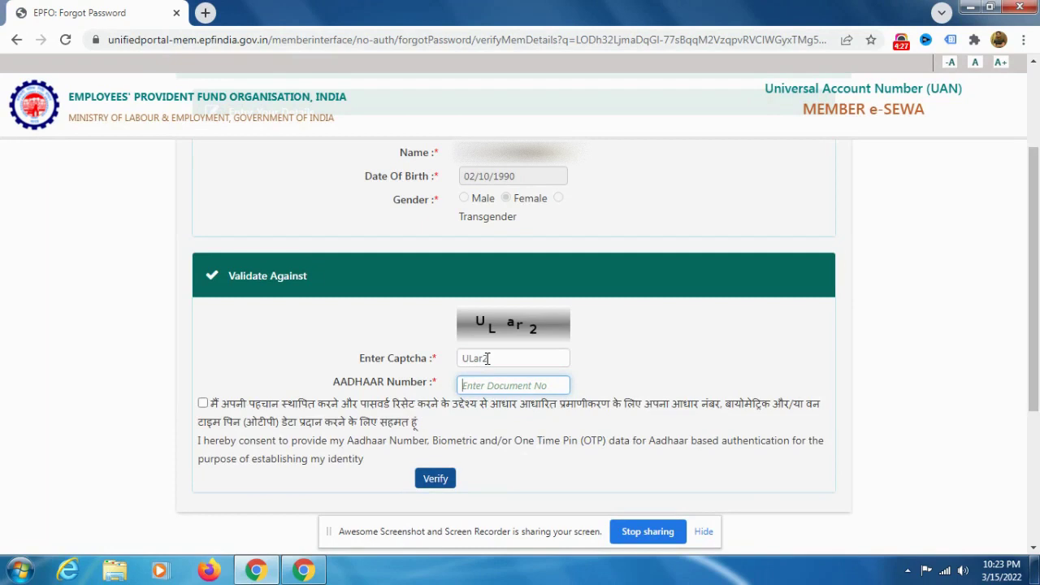
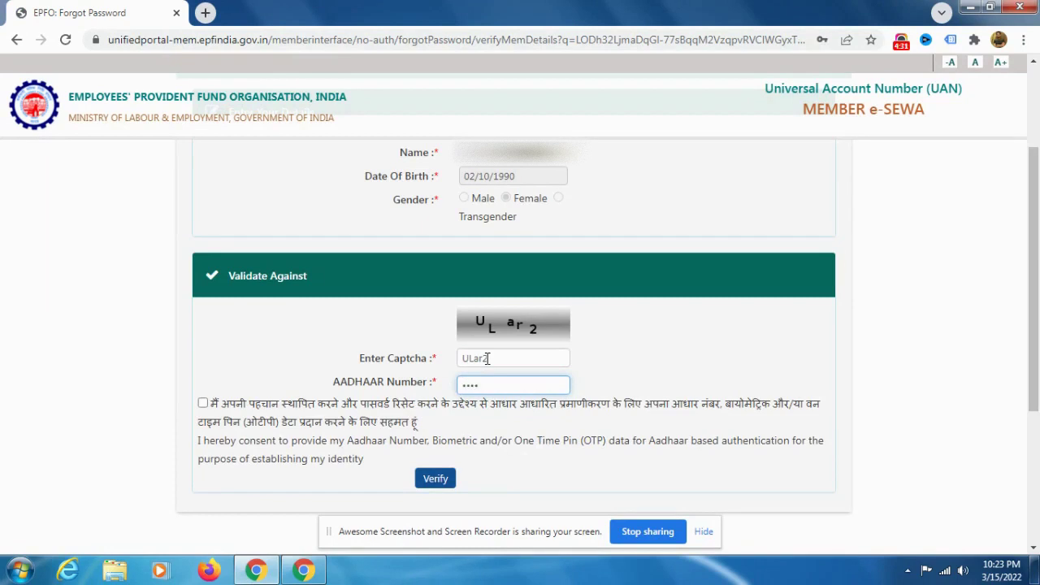
click(203, 404)
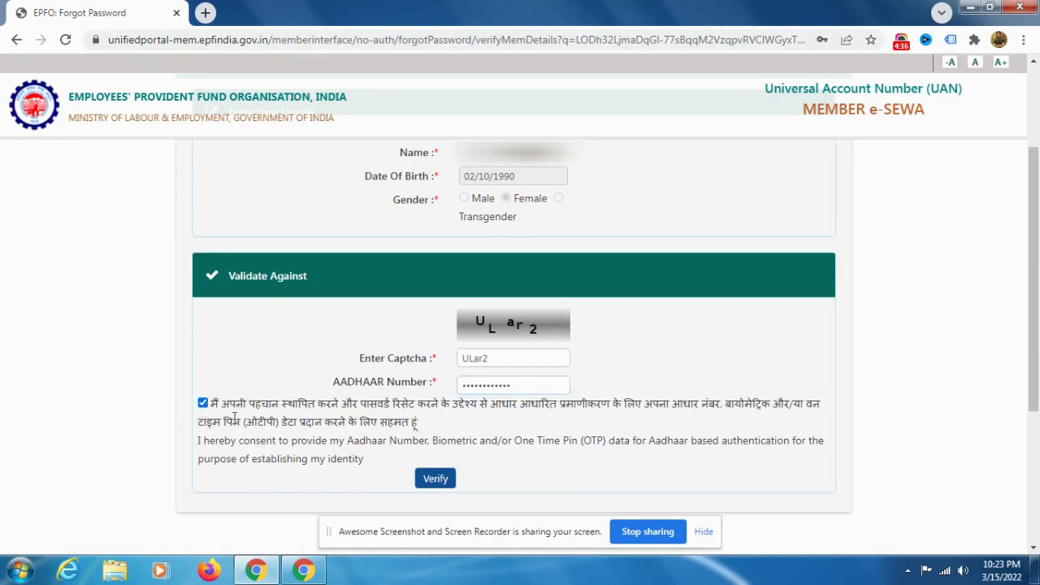
click(428, 481)
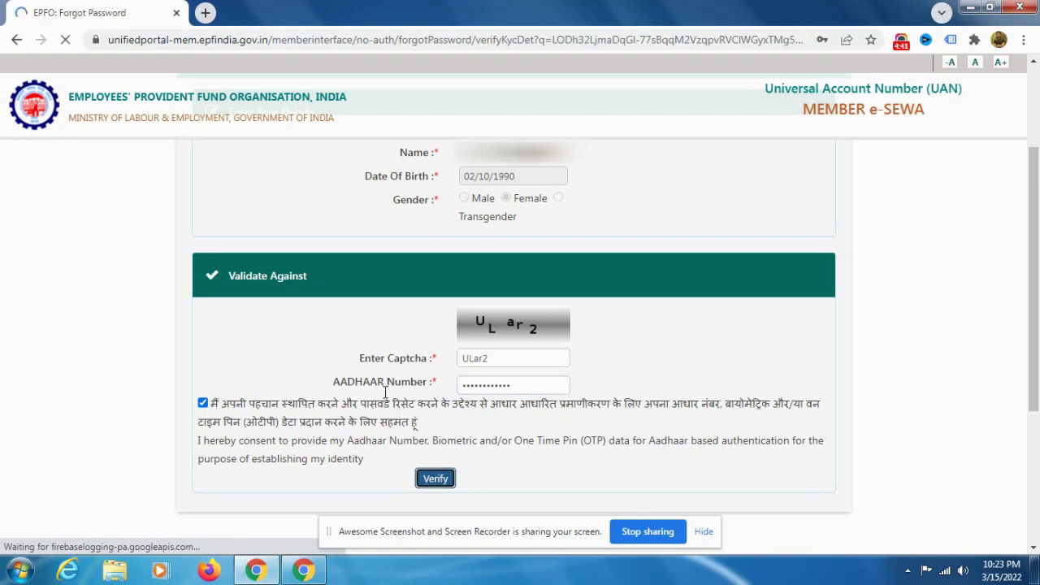
Step: Decline browser password saving, enter the Aadhaar-linked mobile number, and request an OTP
scroll(362, 367, down, 2)
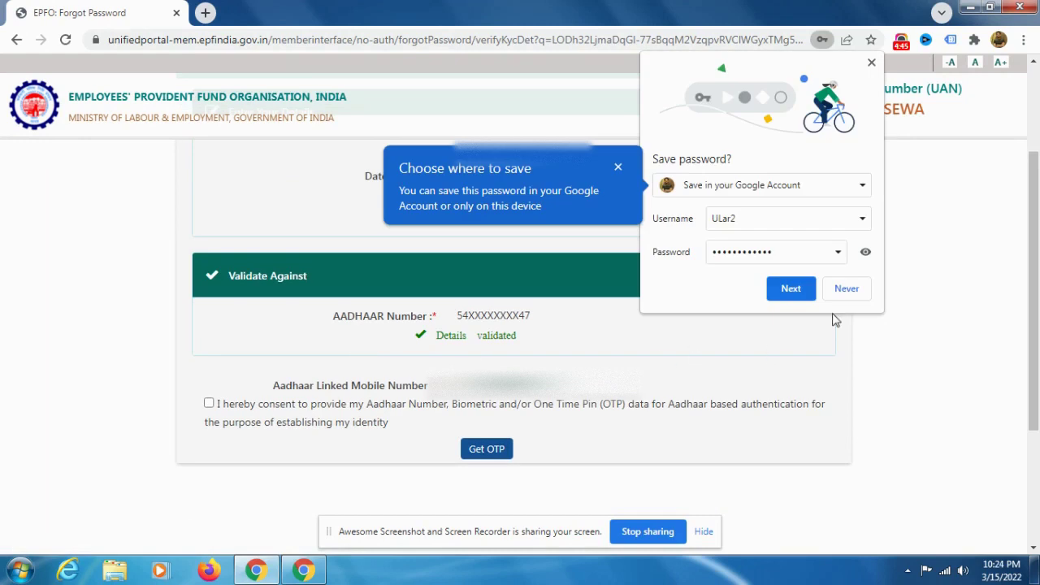
click(846, 291)
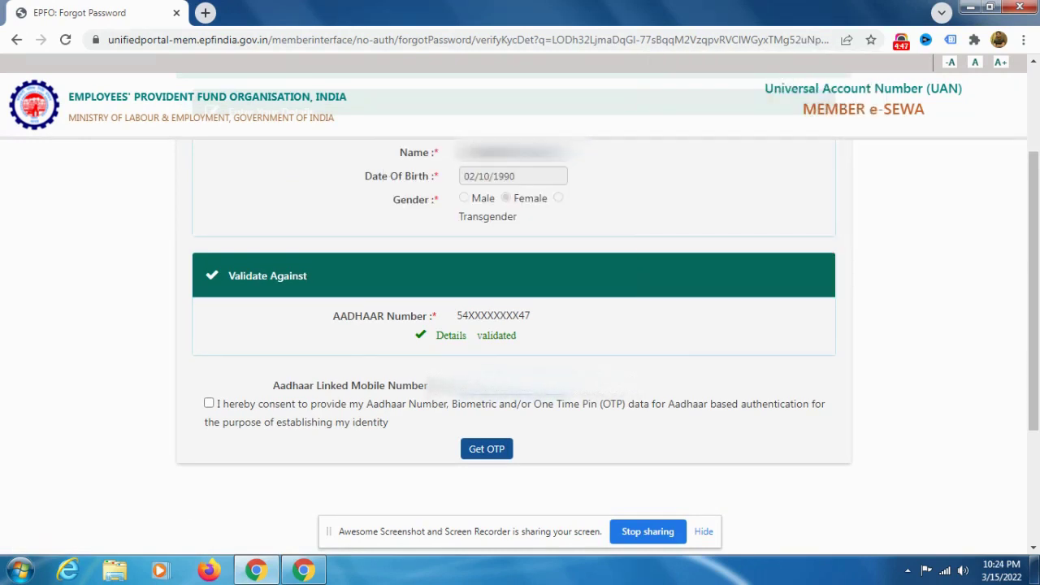
scroll(285, 366, down, 1)
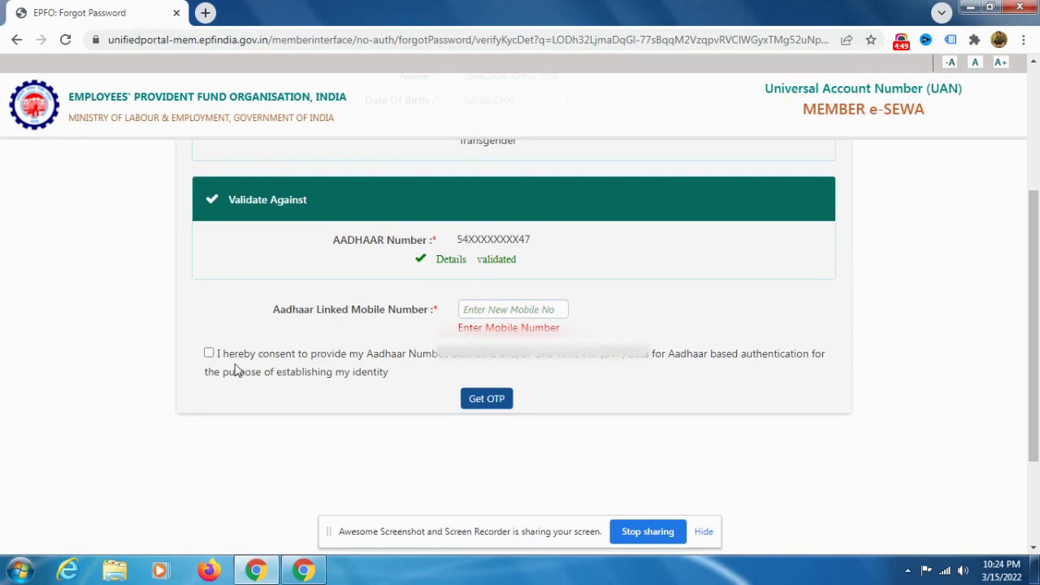
click(533, 313)
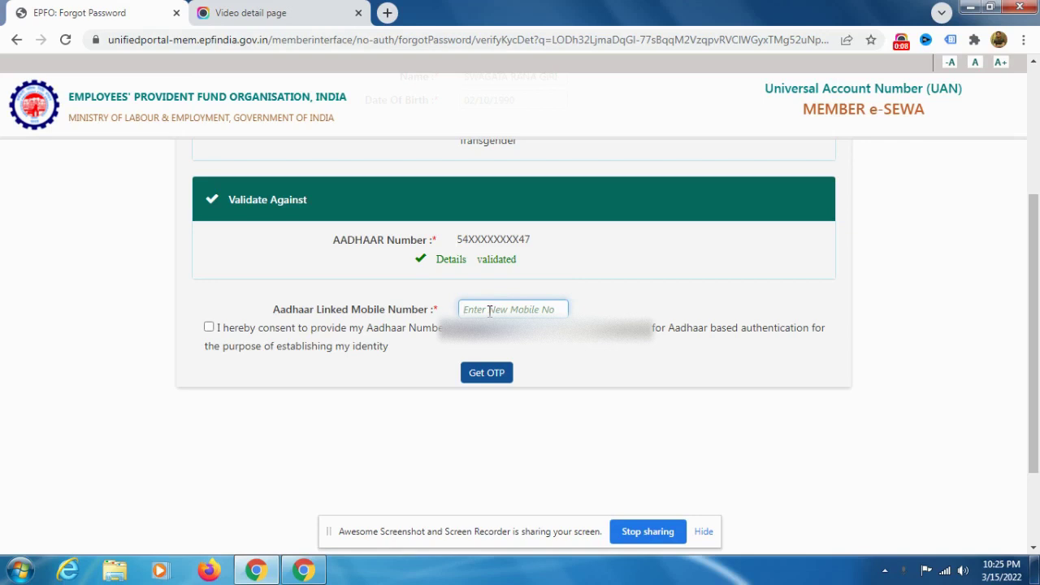
click(486, 374)
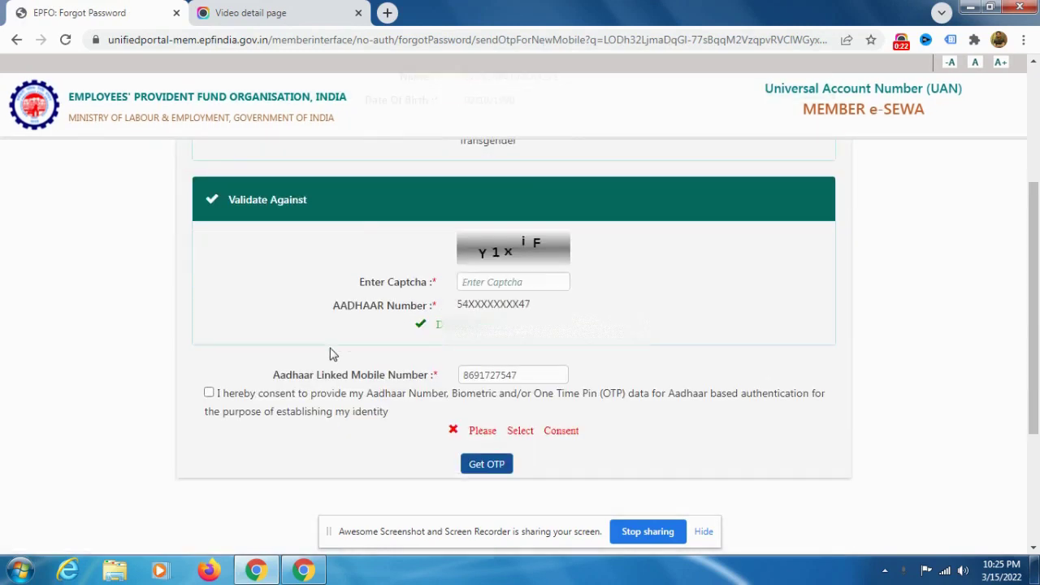
Step: Enter captcha 'Y1xiF', give Aadhaar consent, and request the OTP until it's sent
click(499, 282)
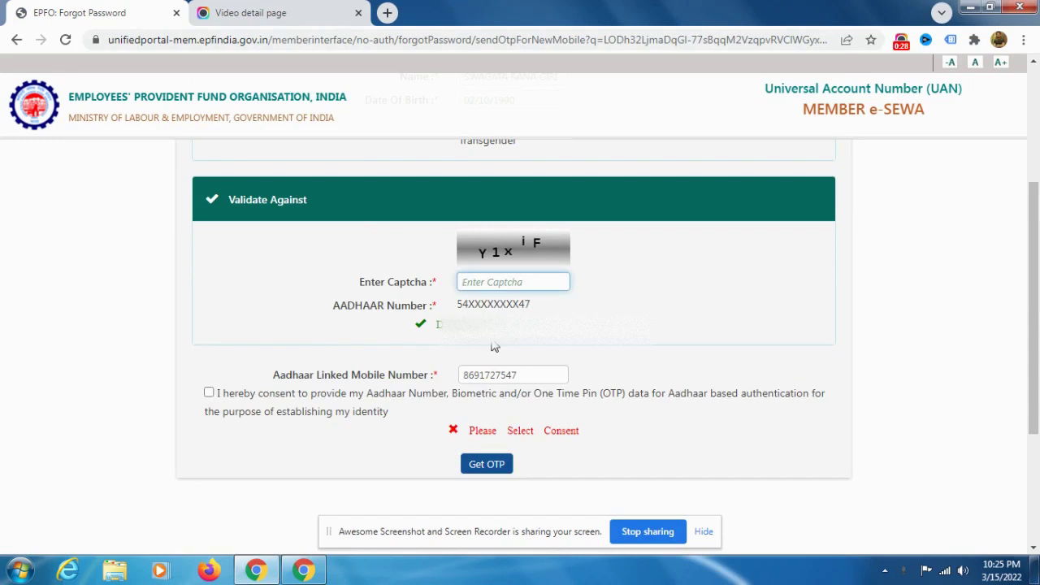
text(Y1xiF)
click(209, 394)
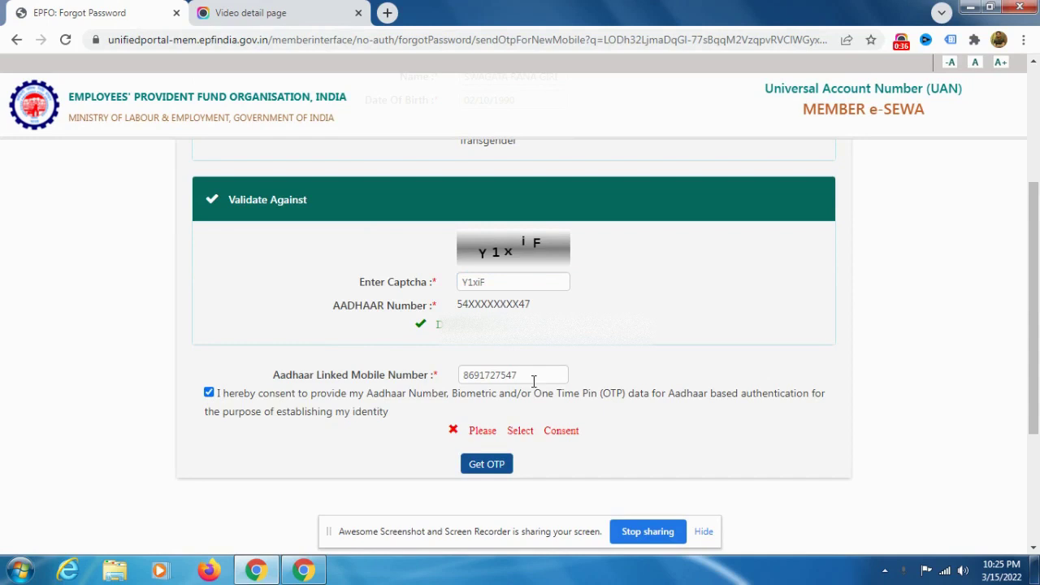
click(534, 377)
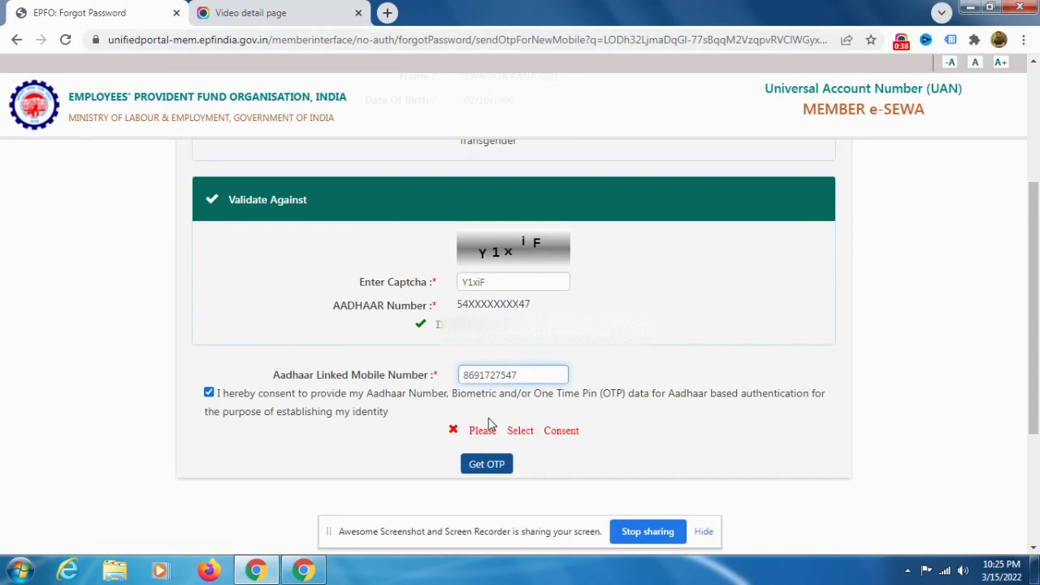
click(491, 465)
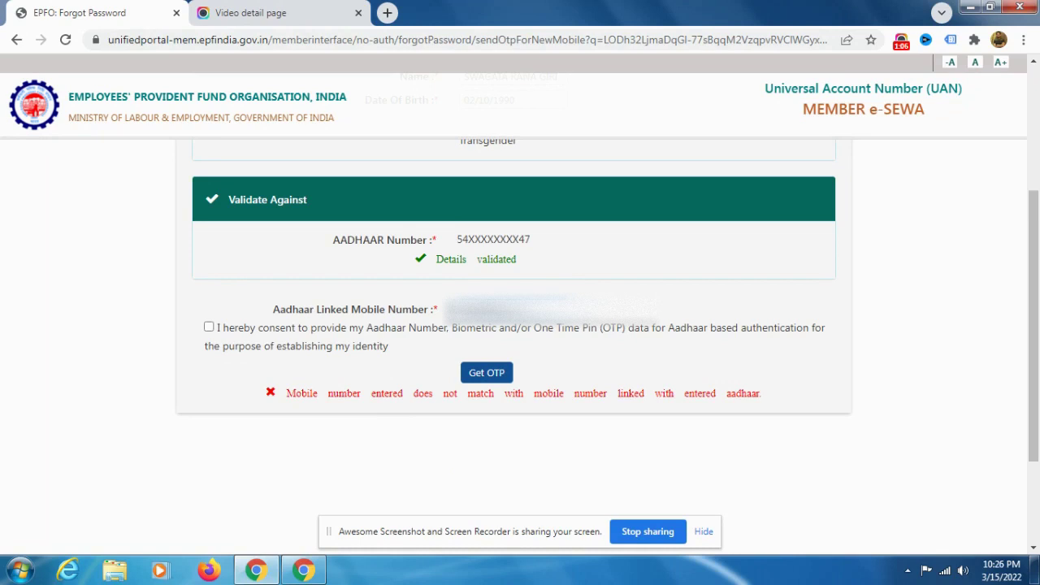
click(209, 327)
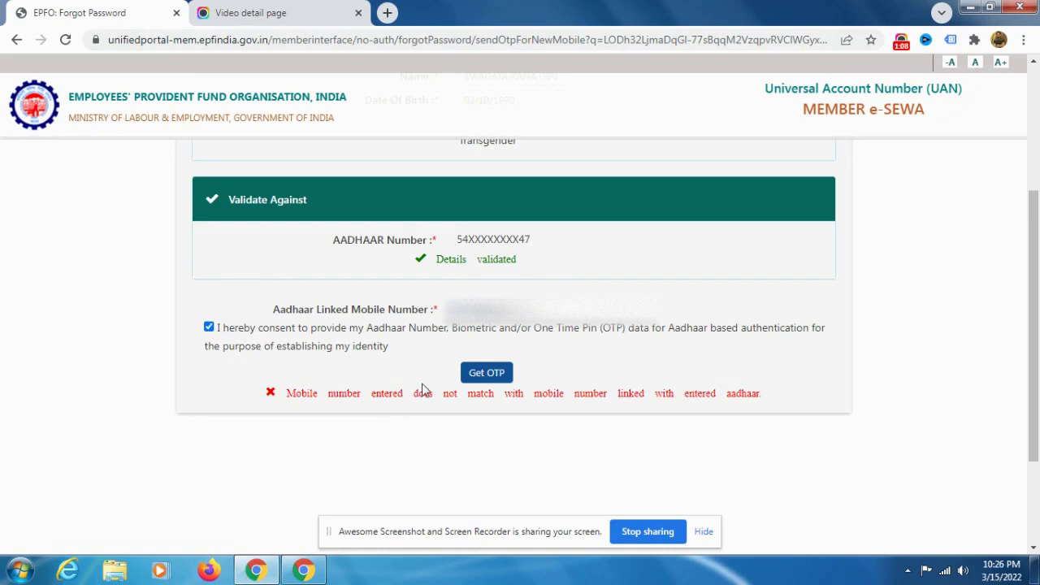
click(474, 379)
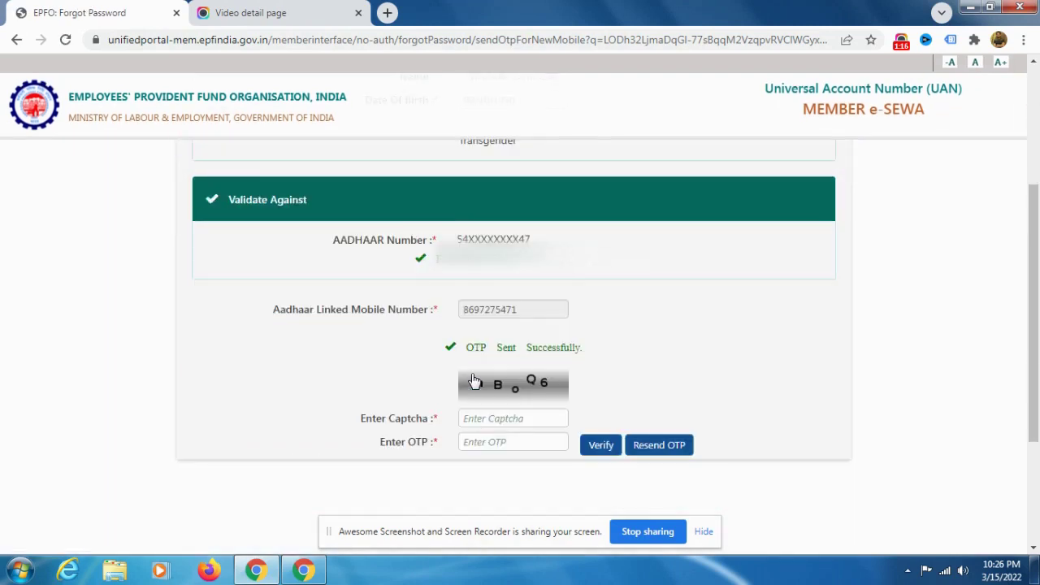
Step: Submit captcha 'aBoQ6' with the OTP received on the mobile for verification
click(493, 420)
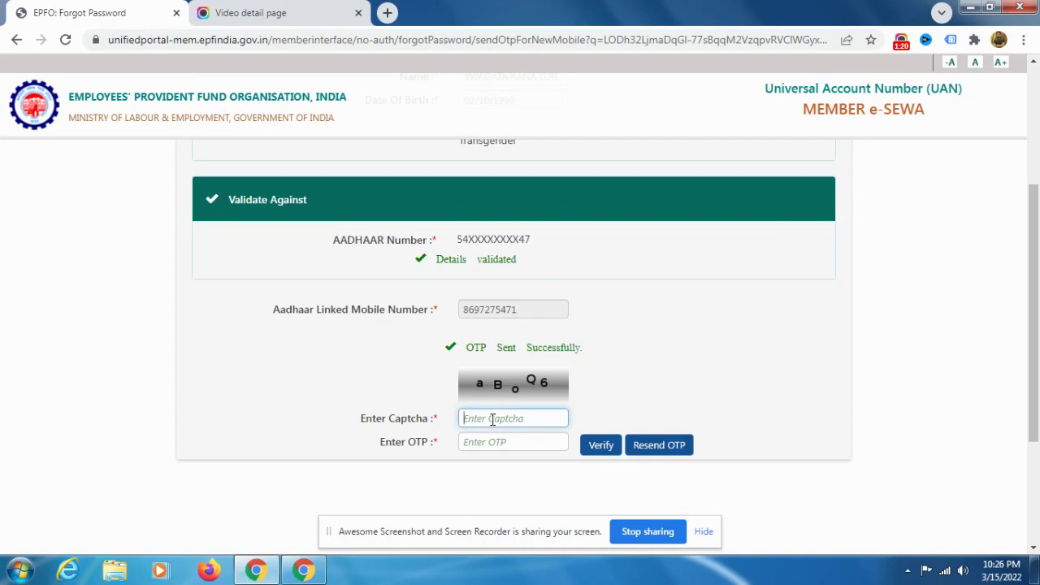
text(aBoQ6)
click(512, 444)
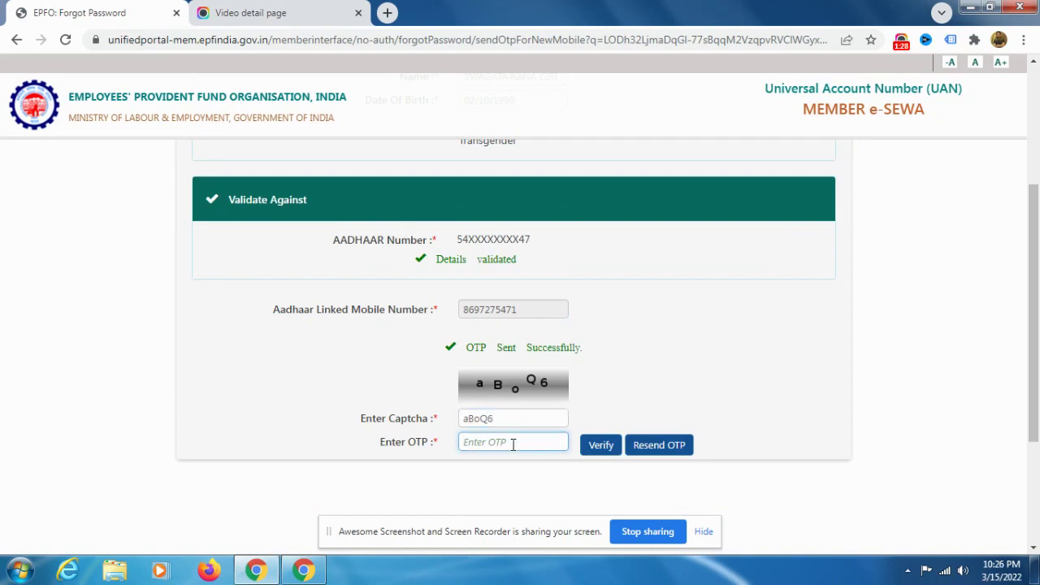
text(••••••)
click(601, 447)
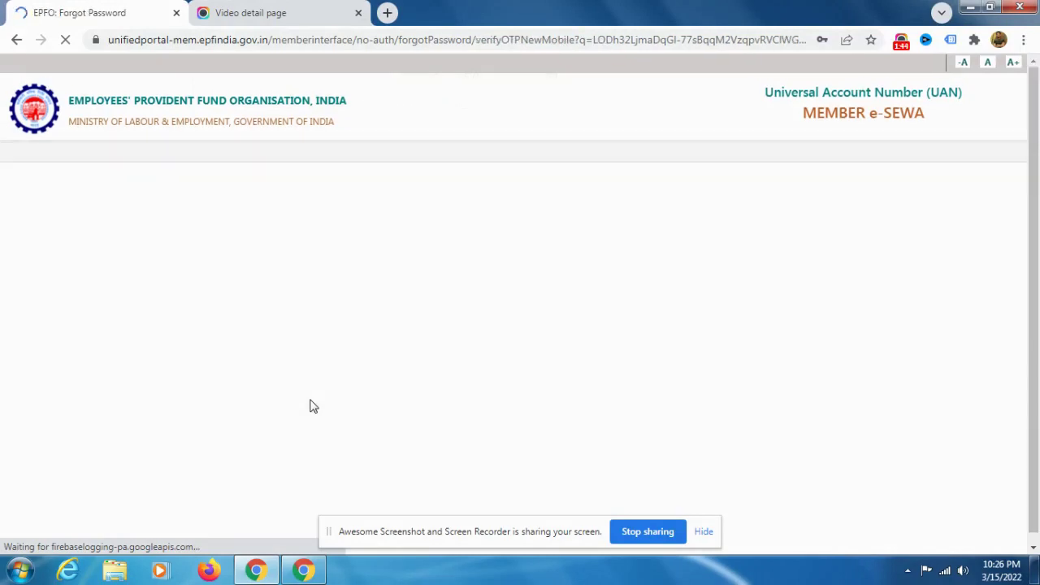
Step: Type the new password into both New Password and Confirm Password fields
scroll(309, 405, down, 3)
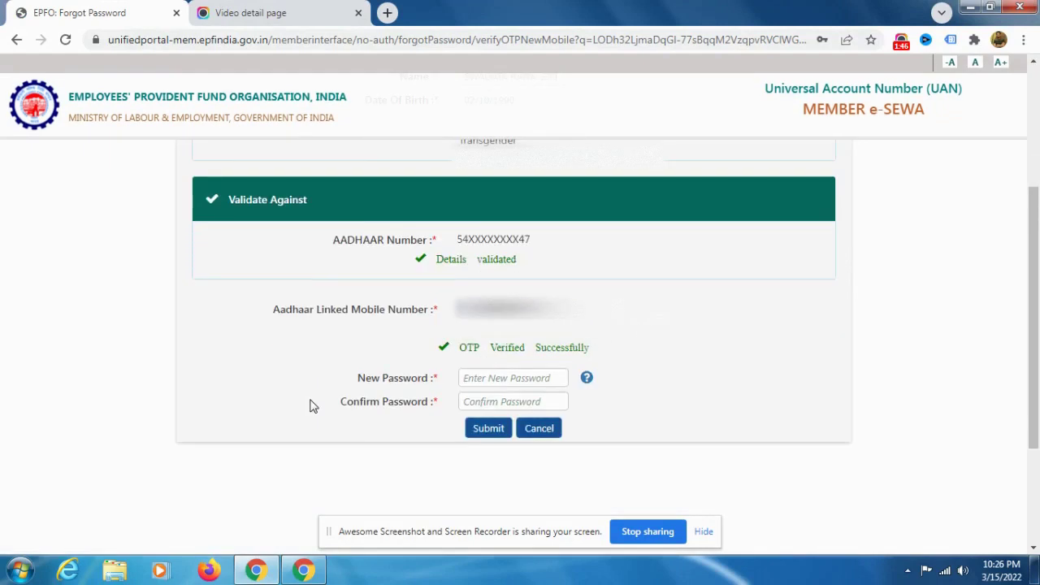
scroll(483, 331, up, 2)
scroll(482, 330, up, 2)
scroll(483, 382, down, 3)
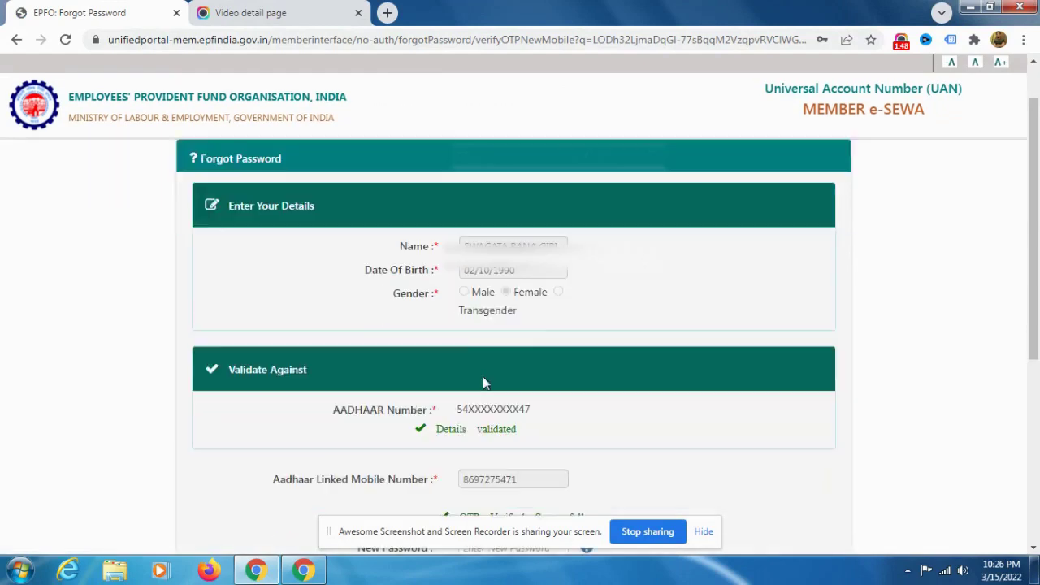
scroll(483, 379, down, 2)
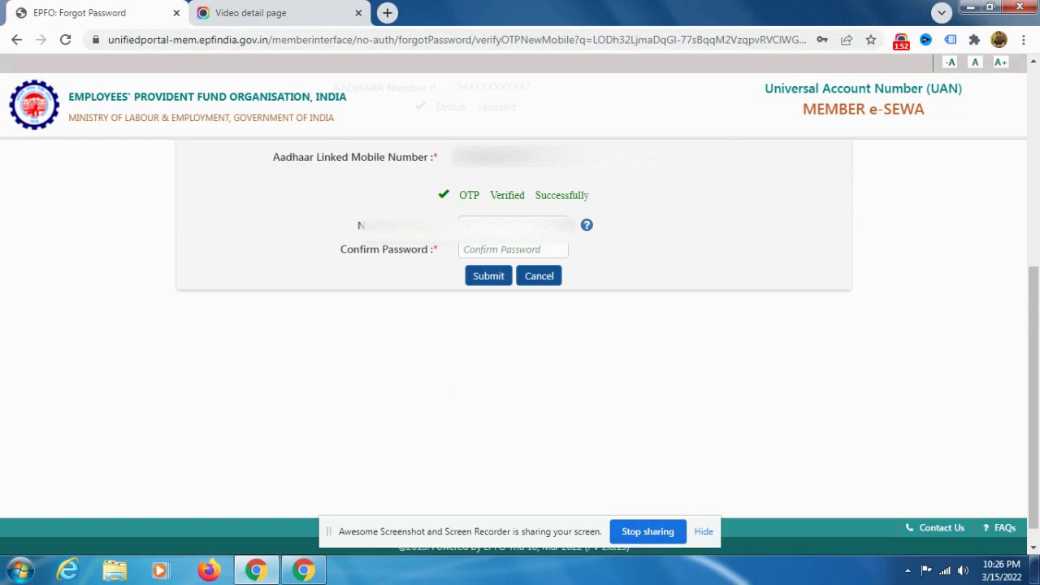
click(485, 216)
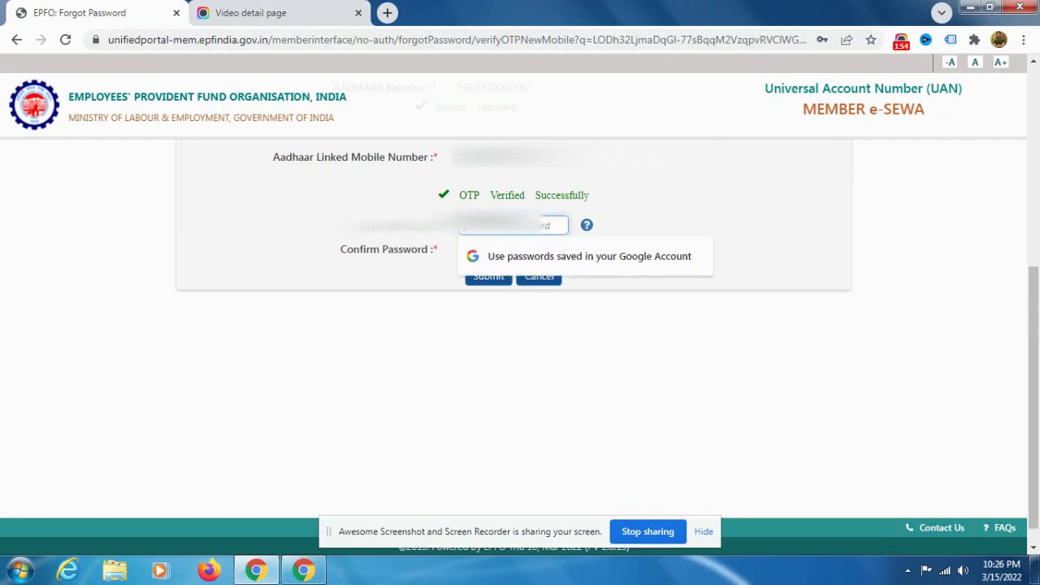
click(409, 249)
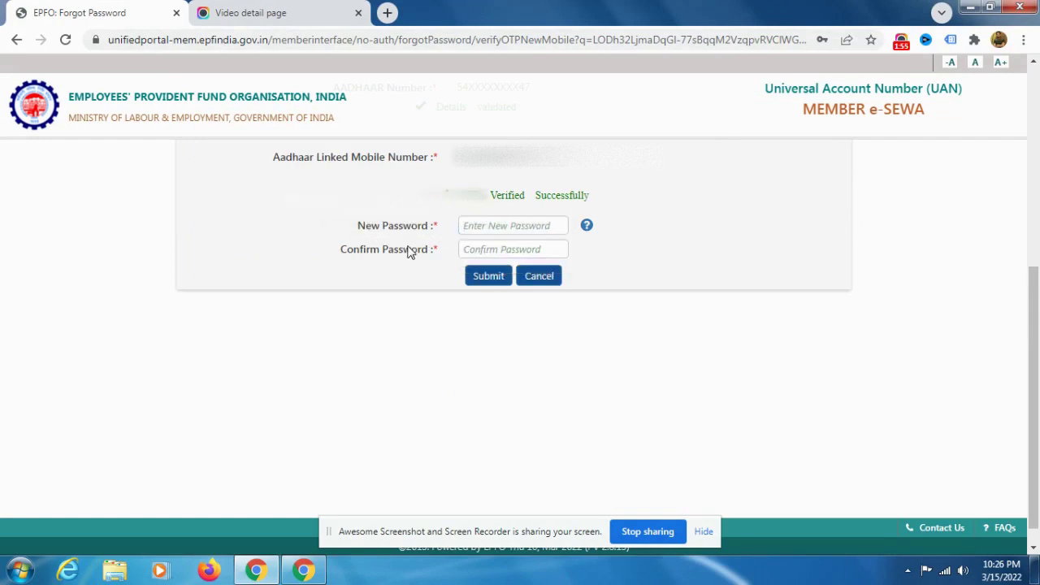
click(485, 228)
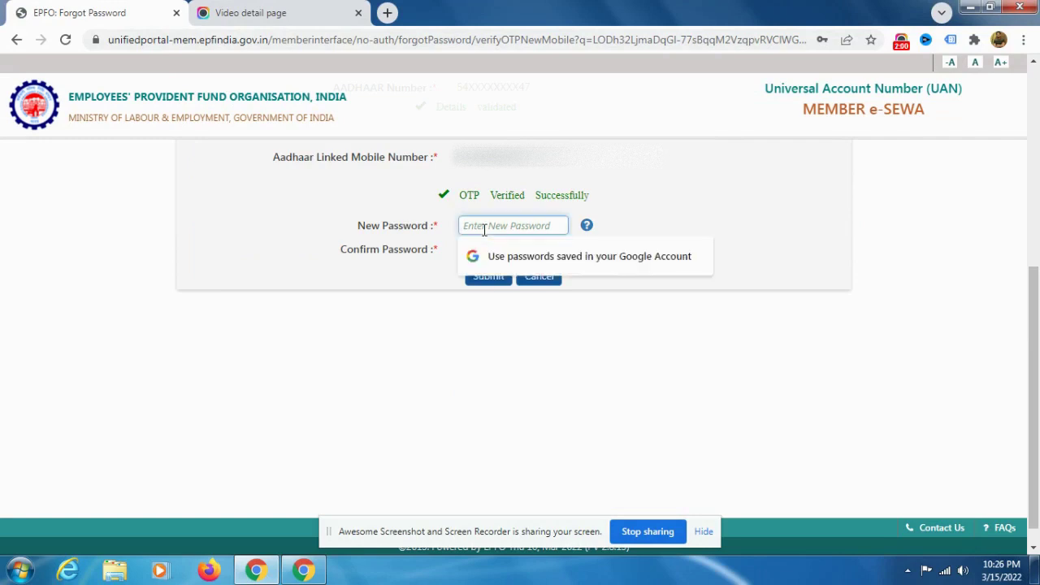
text(•••••)
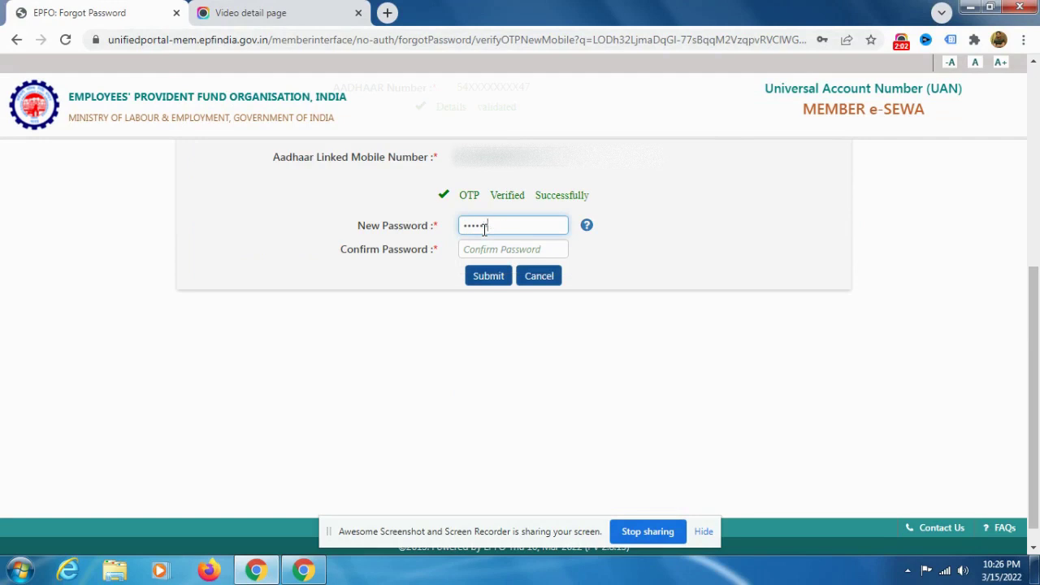
text(••••)
key(Tab)
text(••••••)
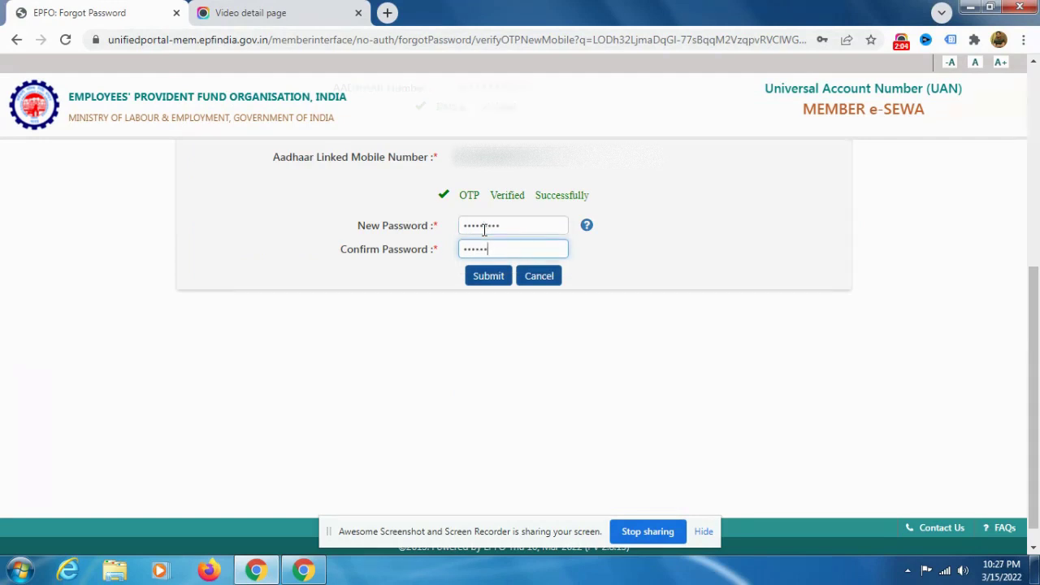
text(•••)
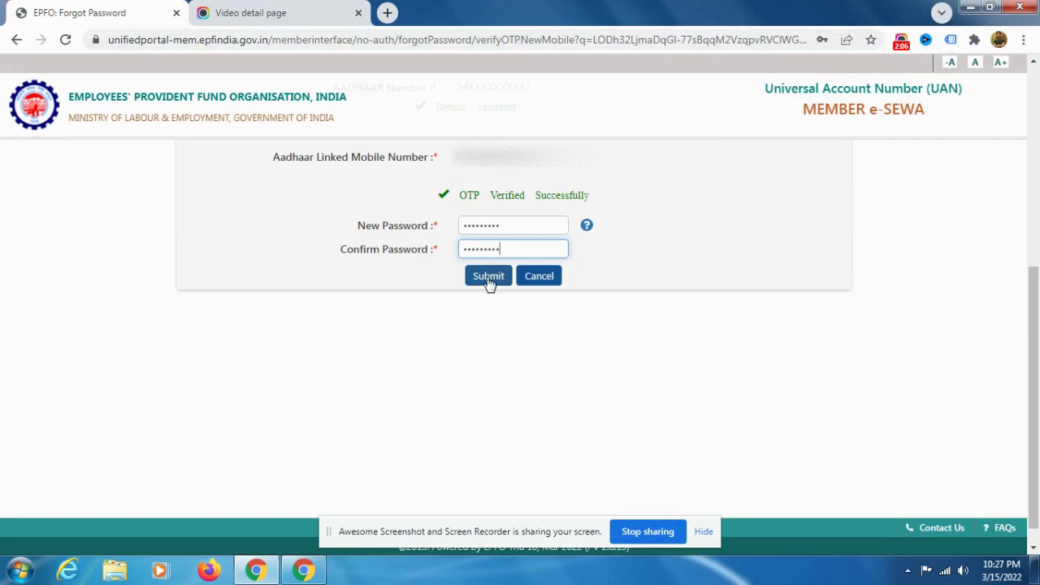